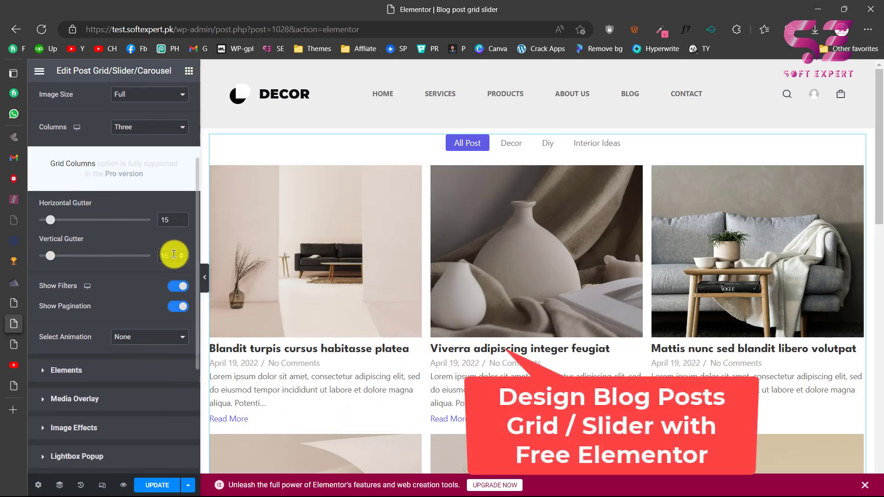
Set the post grid's Vertical Gutter to 20 and turn off Show Filters
text(20)
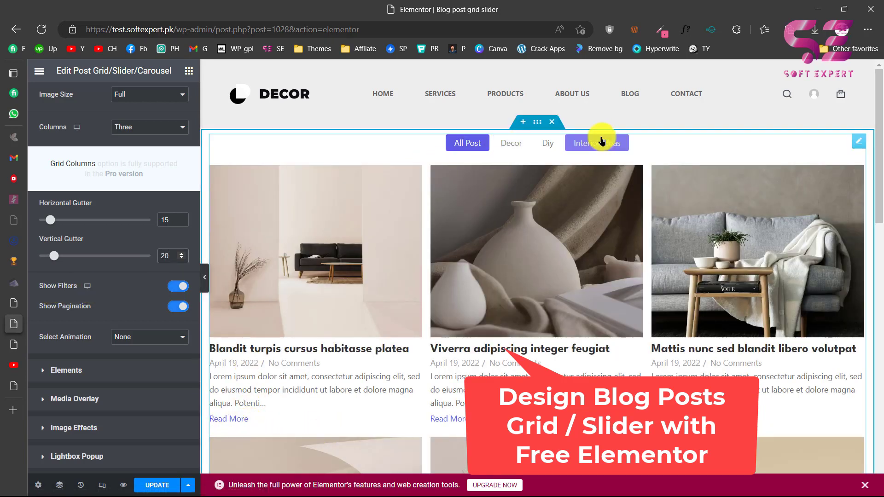
click(176, 285)
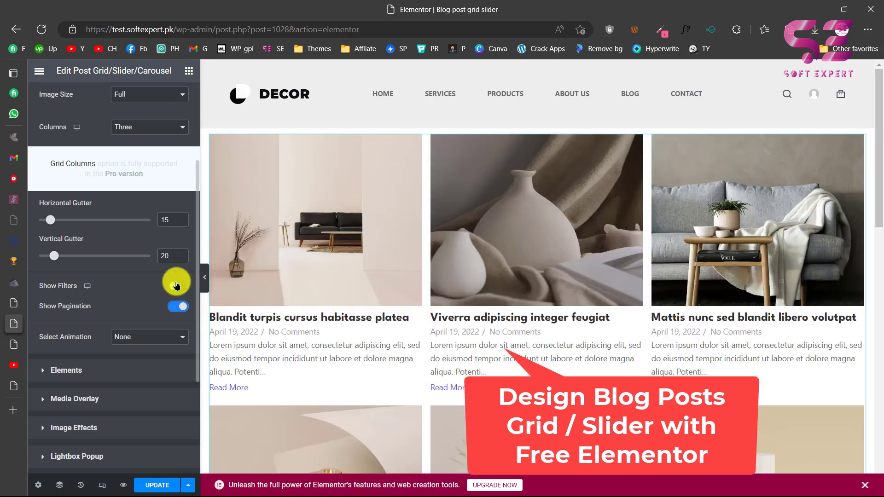
scroll(403, 342, down, 5)
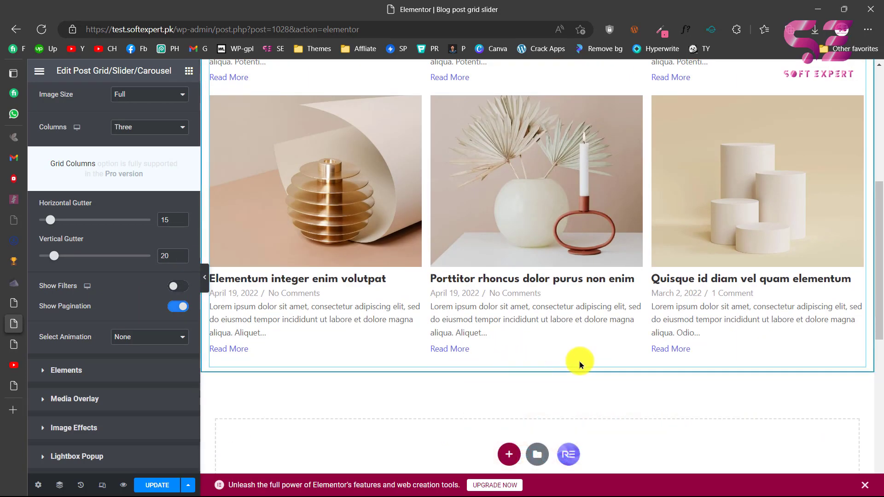
key(ctrl+Tab)
key(ctrl+Tab)
scroll(842, 349, down, 1)
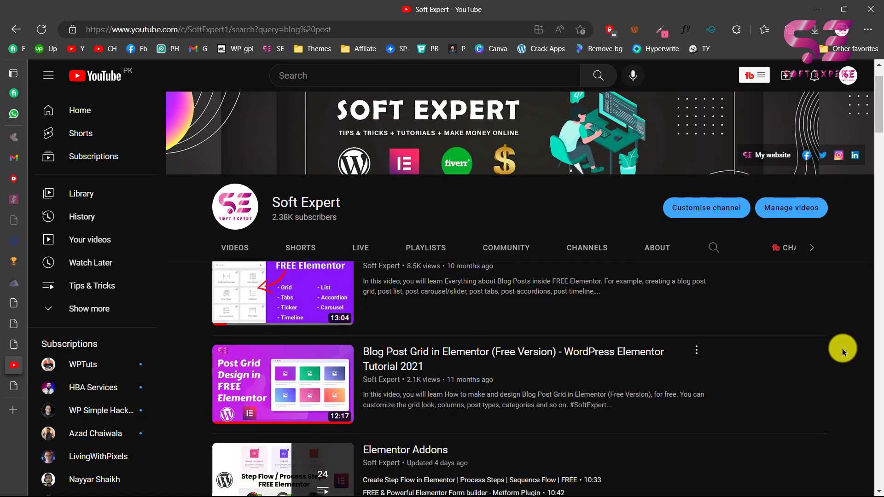
scroll(842, 349, down, 2)
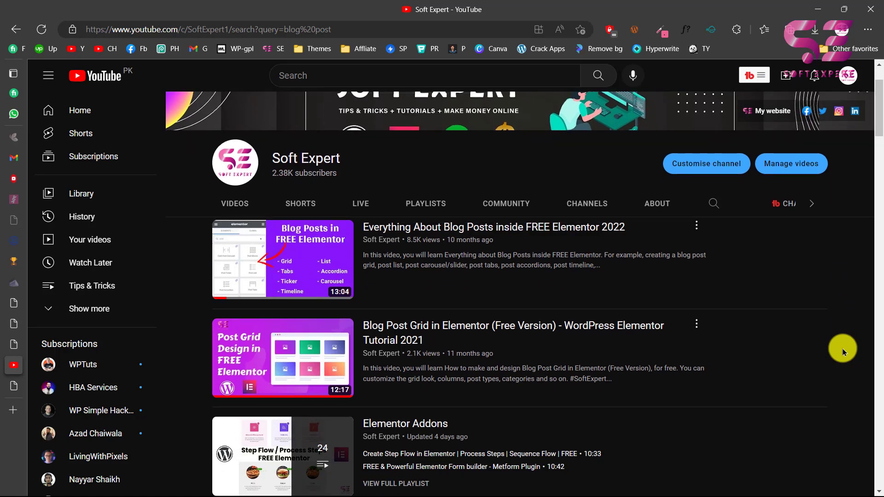
scroll(842, 349, down, 1)
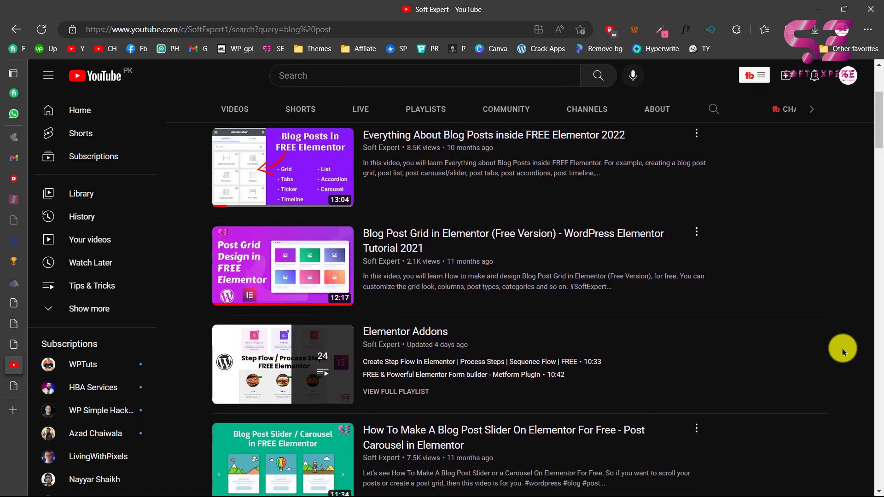
scroll(842, 349, down, 2)
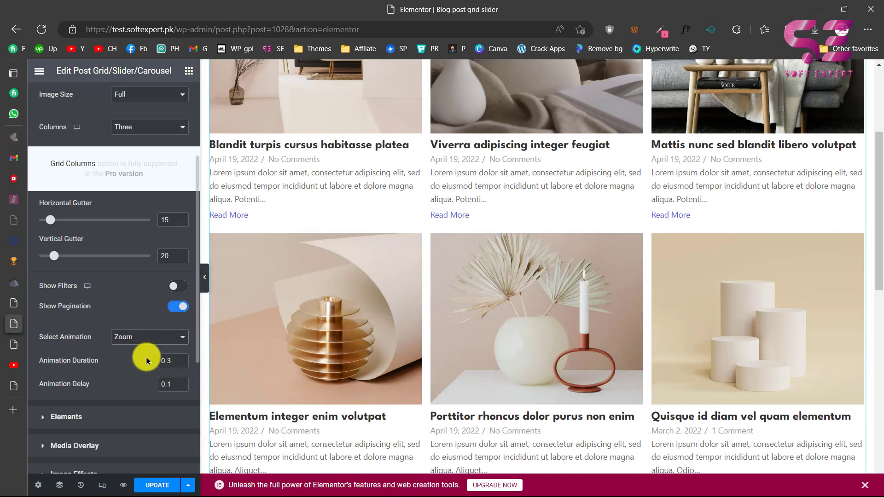
Expand the Elements section listing Title, Date, Comments, Excerpt and Read-more
scroll(146, 358, down, 1)
scroll(87, 379, down, 3)
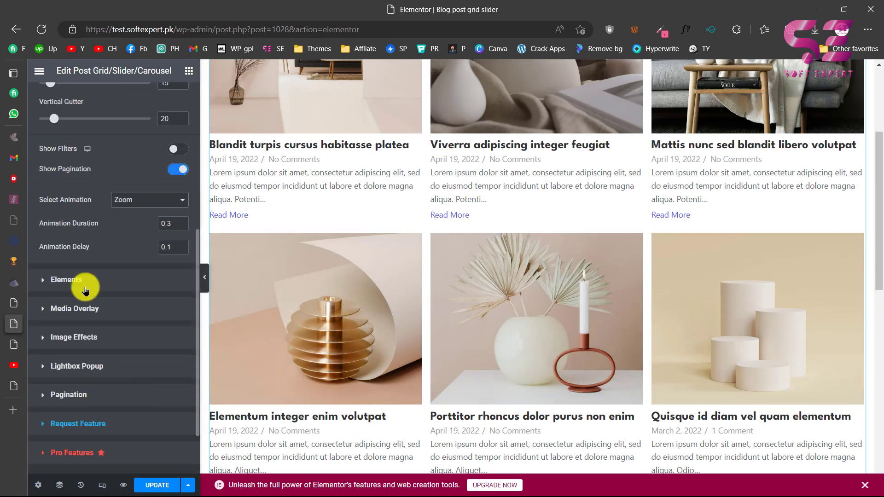
click(69, 278)
scroll(92, 192, down, 1)
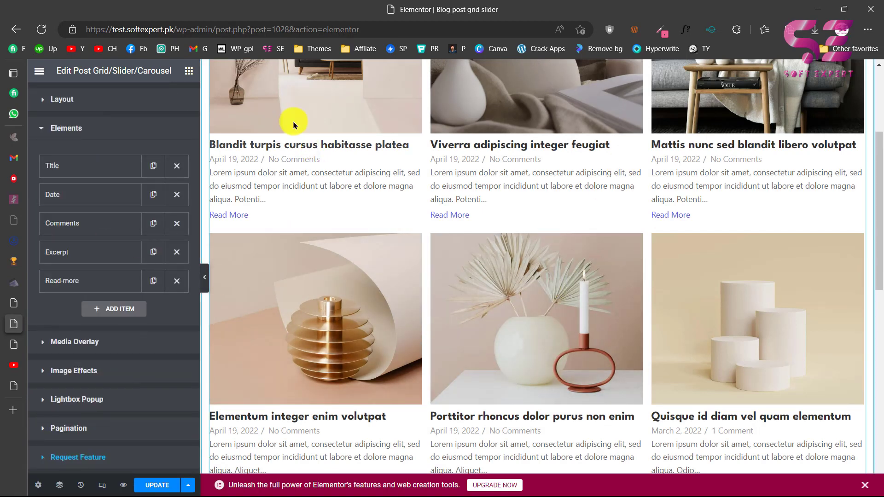
scroll(299, 232, up, 1)
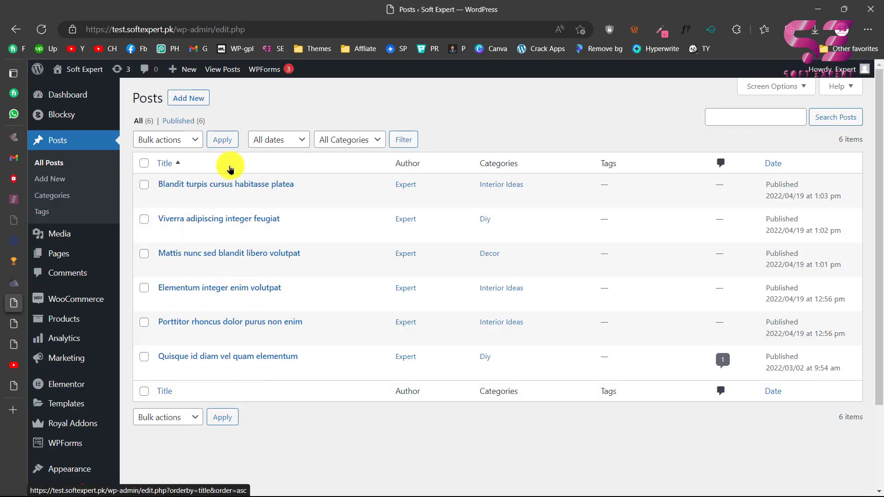
click(14, 344)
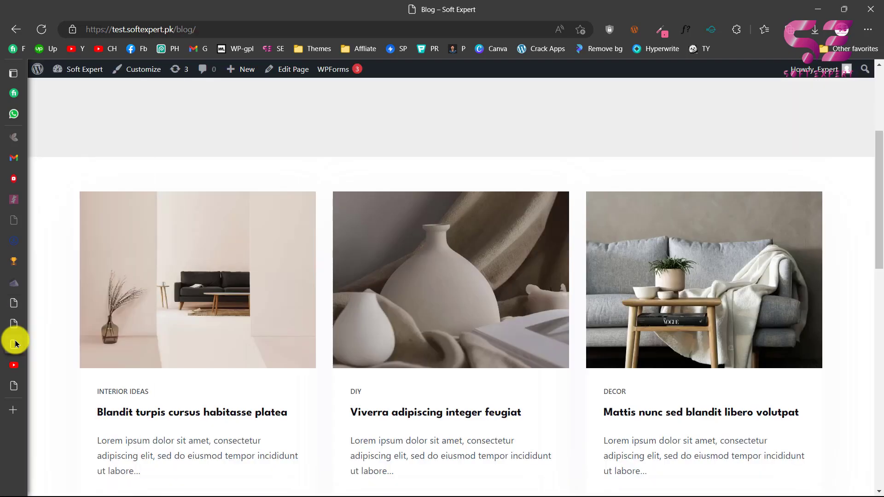
scroll(424, 331, down, 3)
scroll(426, 334, down, 6)
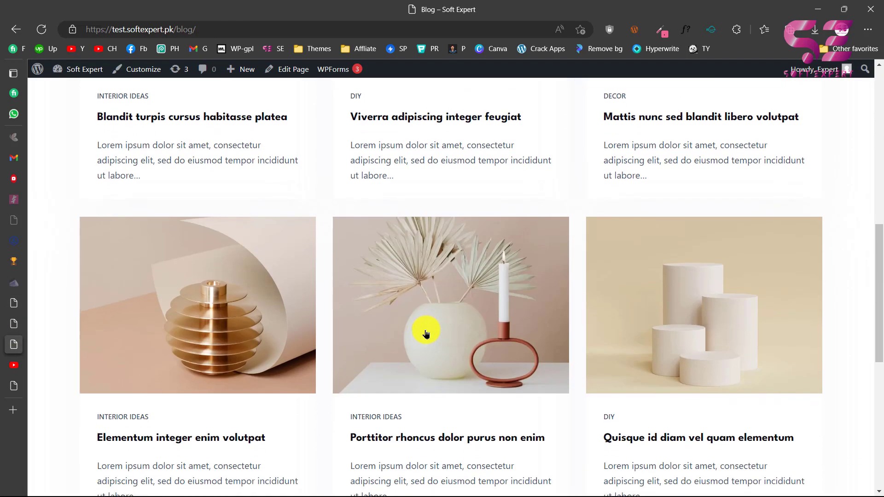
scroll(425, 332, up, 10)
scroll(351, 359, down, 3)
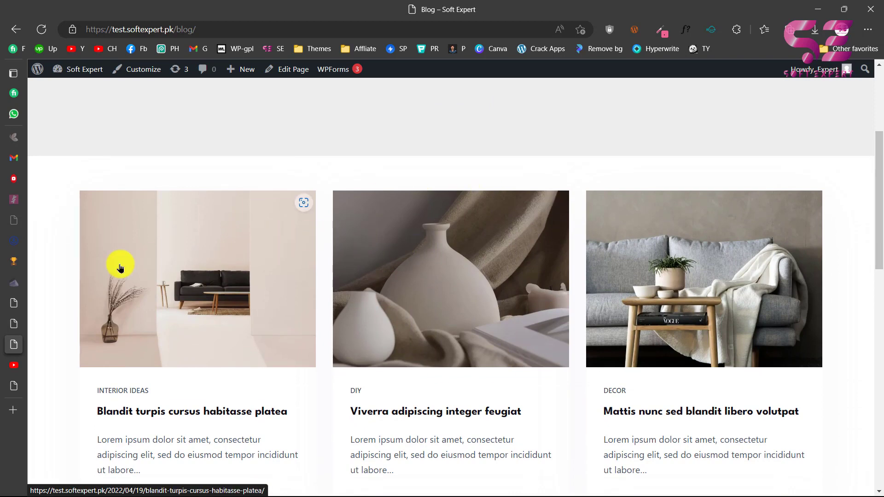
click(33, 303)
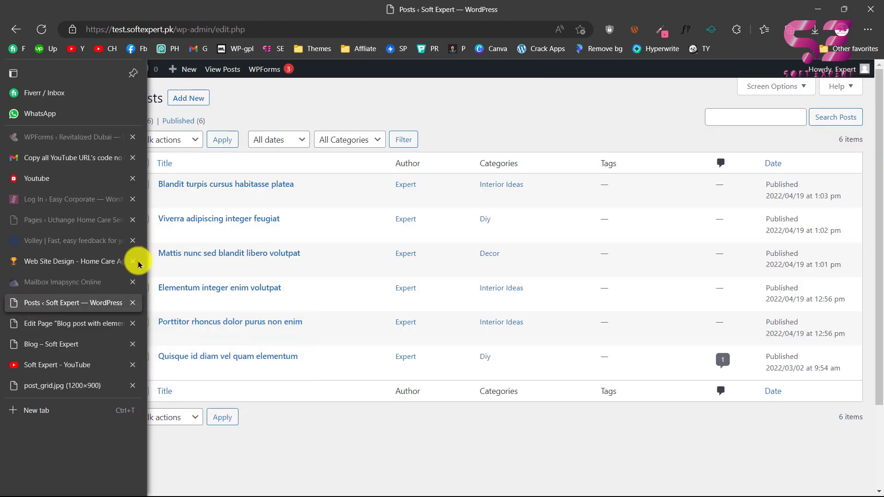
Search Plugins > Add New for 'royal addons' and confirm Royal Elementor Addons is Active
mouse_move(89, 385)
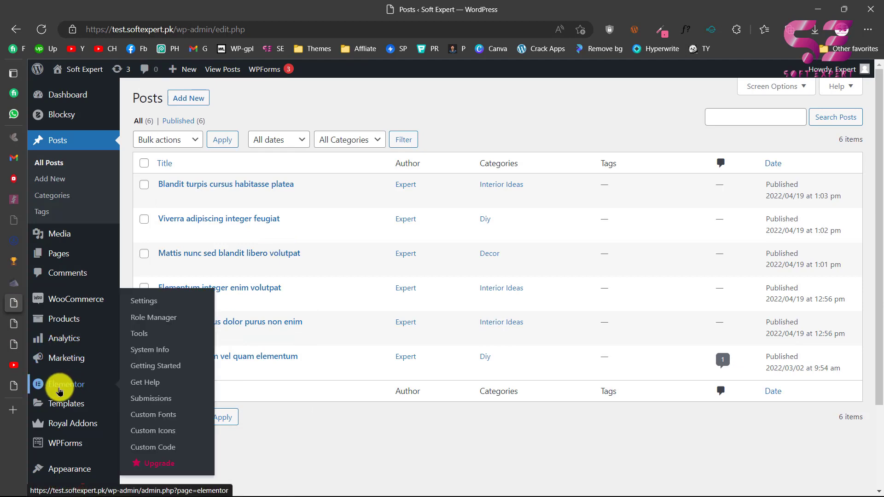
scroll(74, 386, down, 3)
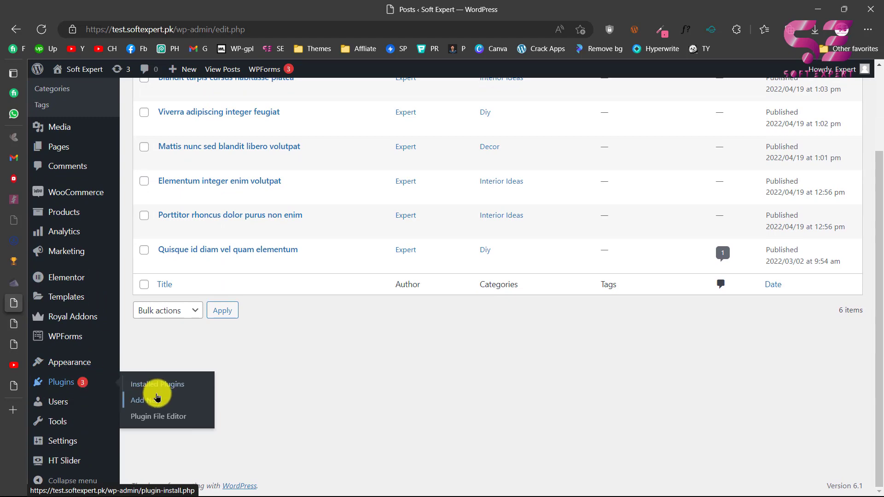
click(157, 398)
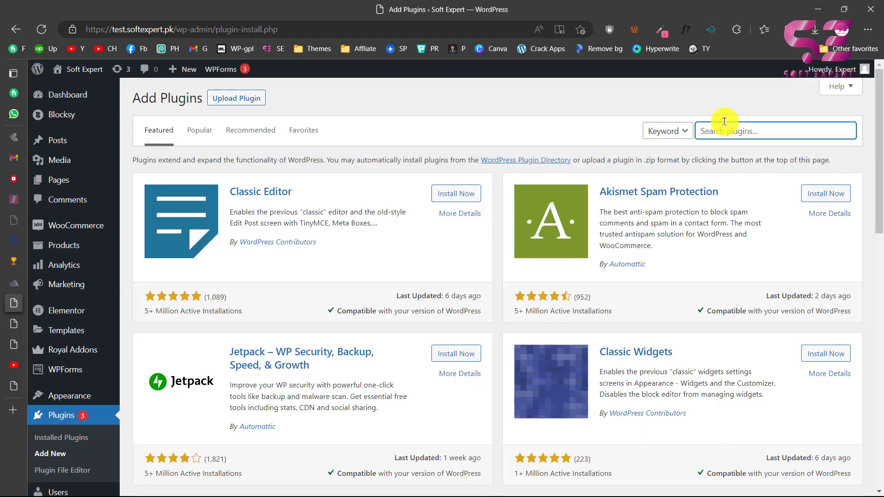
text(royal addons)
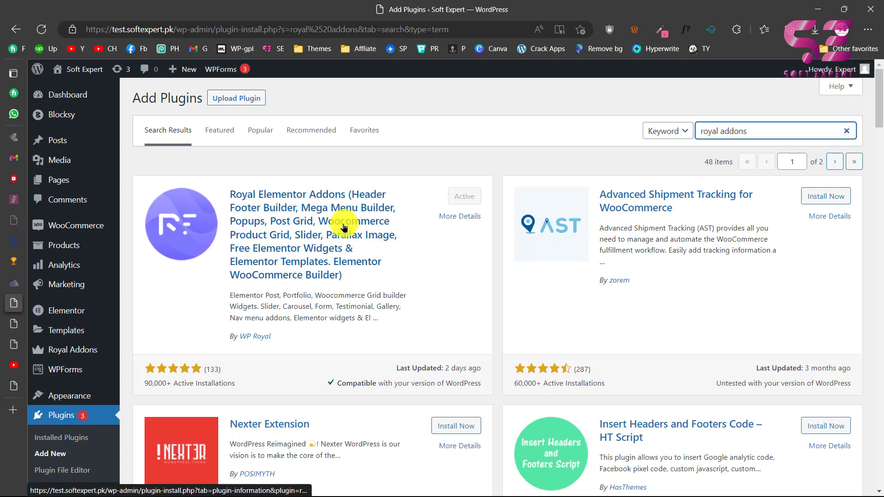
mouse_move(86, 351)
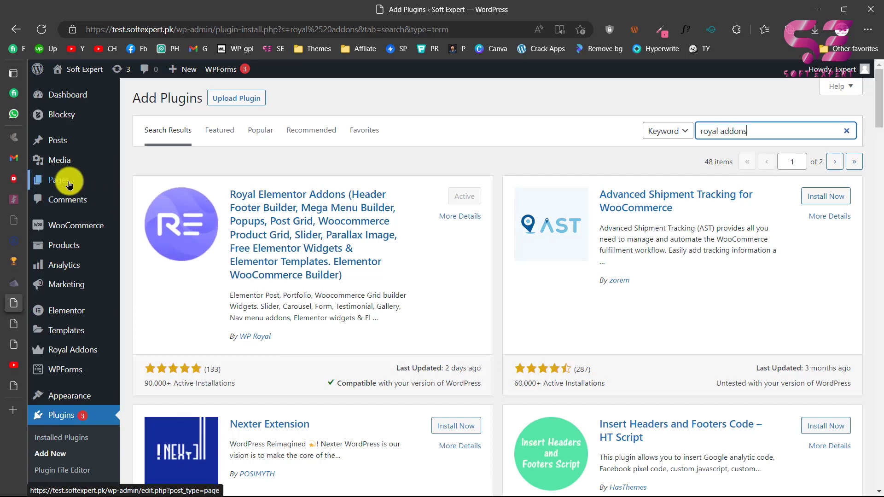
mouse_move(60, 179)
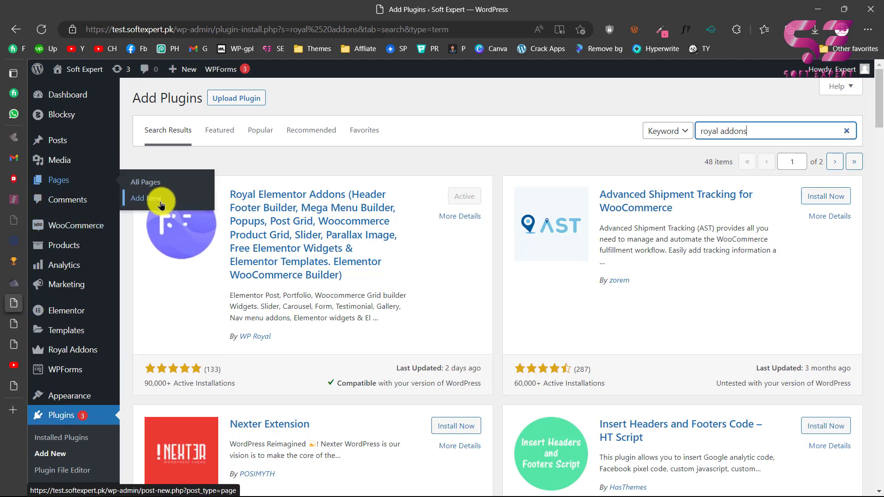
Title the new page 'Blog post grid slider' in the page editor
key(ctrl+Tab)
click(145, 147)
text(Blog post grid slider)
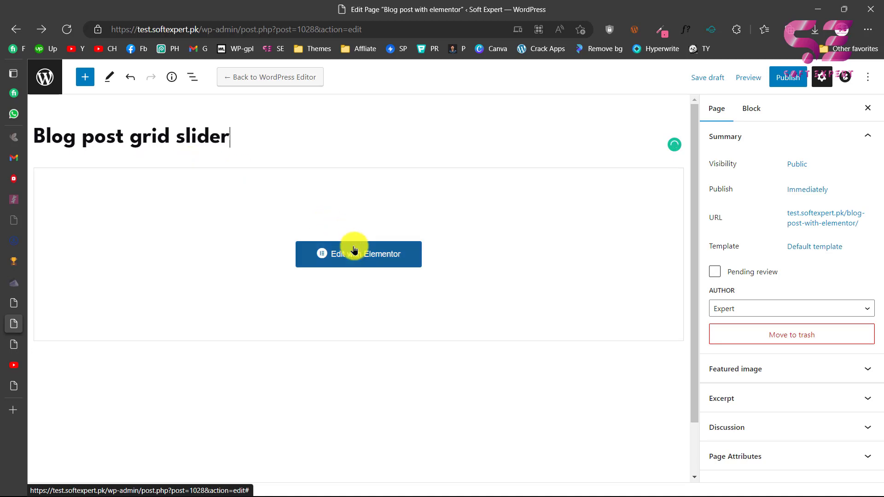
Choose Edit with Elementor, stay on the page, and publish it publicly and immediately
click(357, 253)
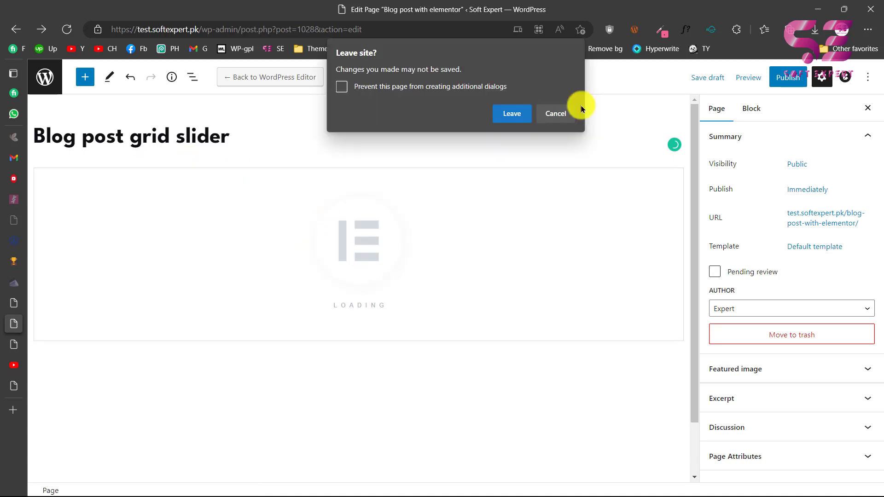
click(566, 114)
click(777, 78)
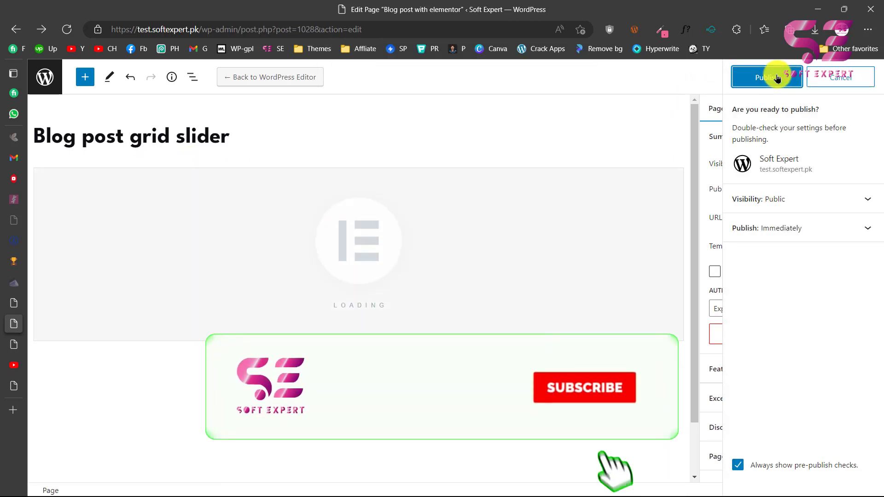
click(777, 77)
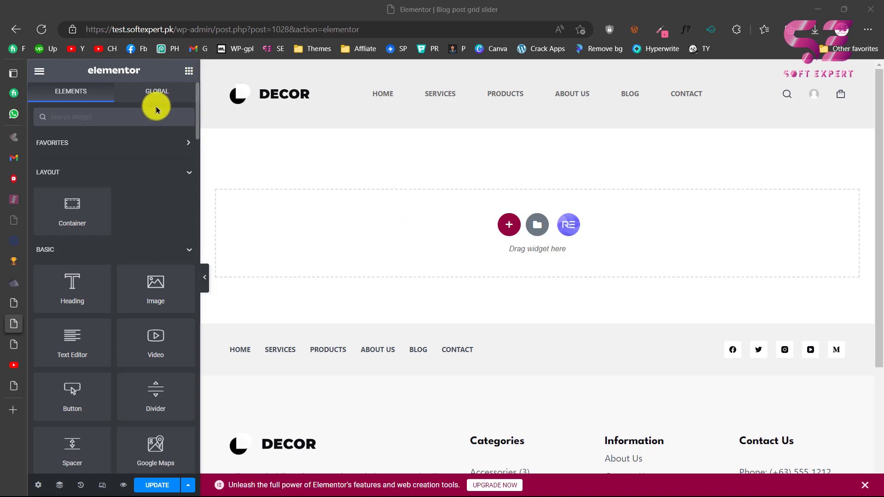
Drag the Post Grid/Slider/Carousel widget from a 'post' search into the empty section
text(post)
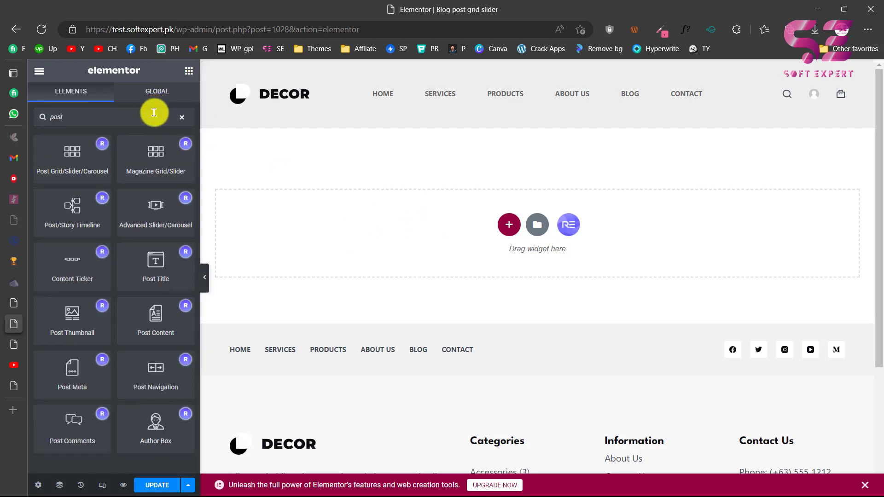
drag(50, 164, 50, 164)
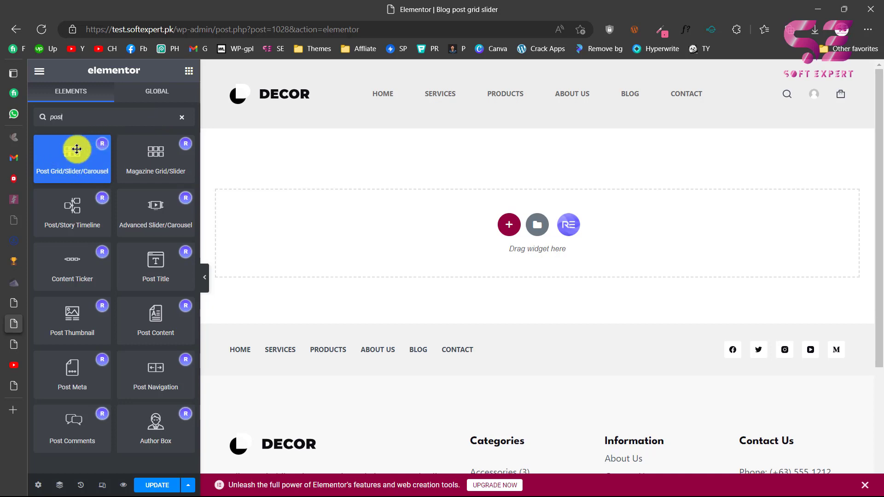
drag(60, 159, 283, 228)
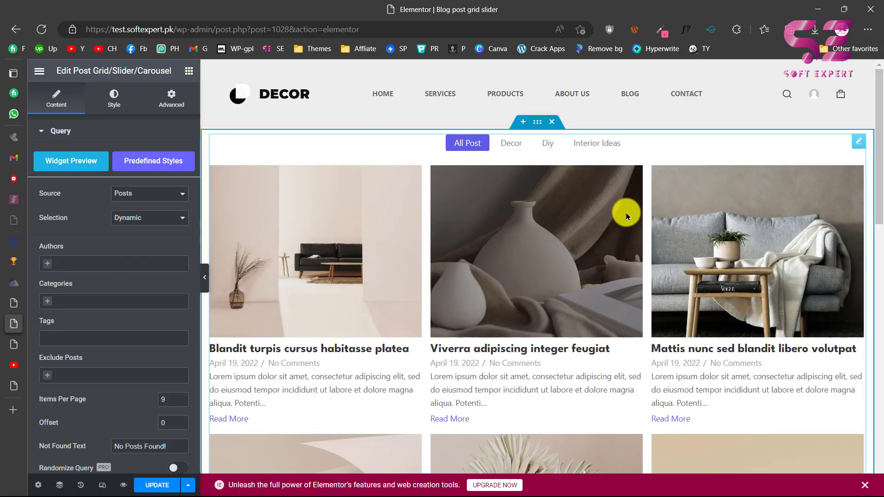
click(508, 146)
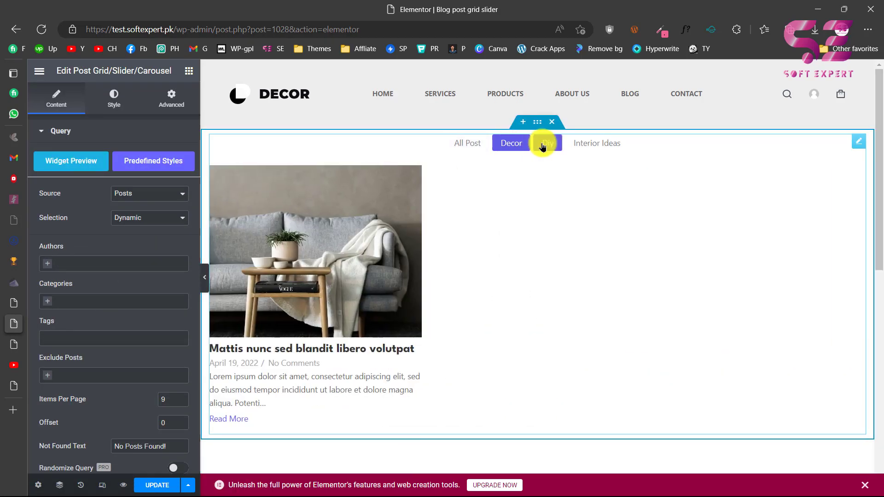
click(548, 143)
click(586, 145)
click(487, 147)
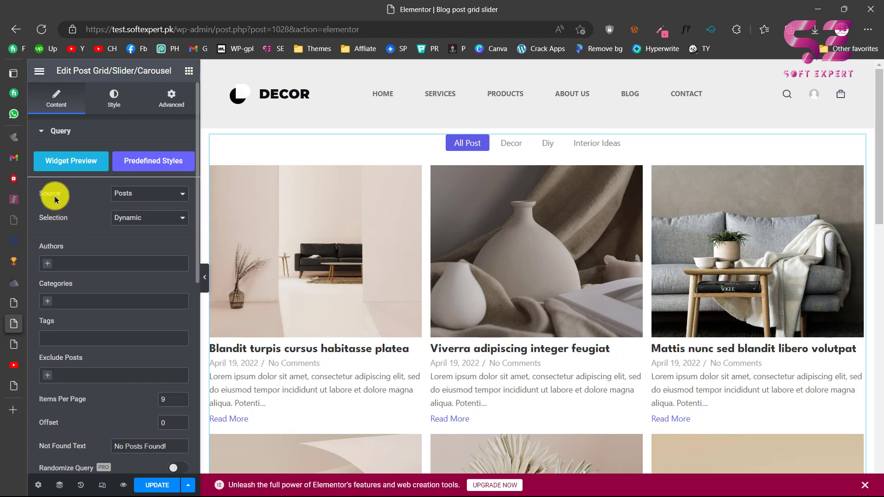
click(137, 195)
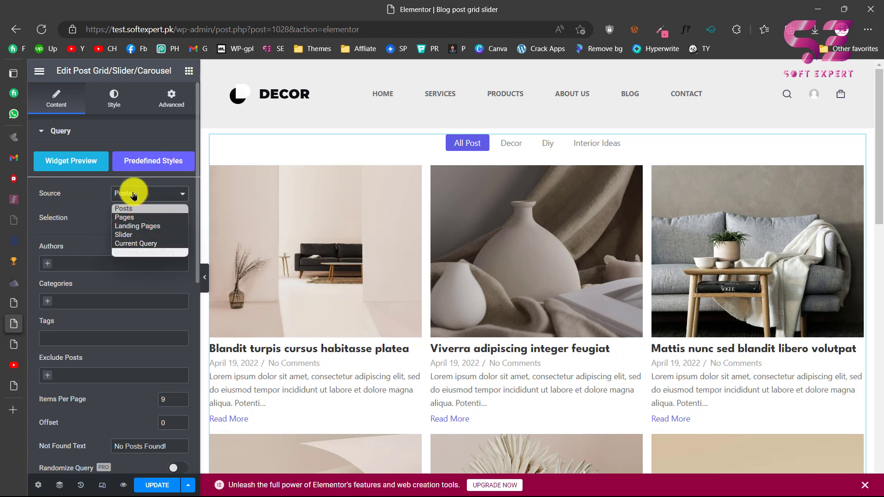
click(139, 196)
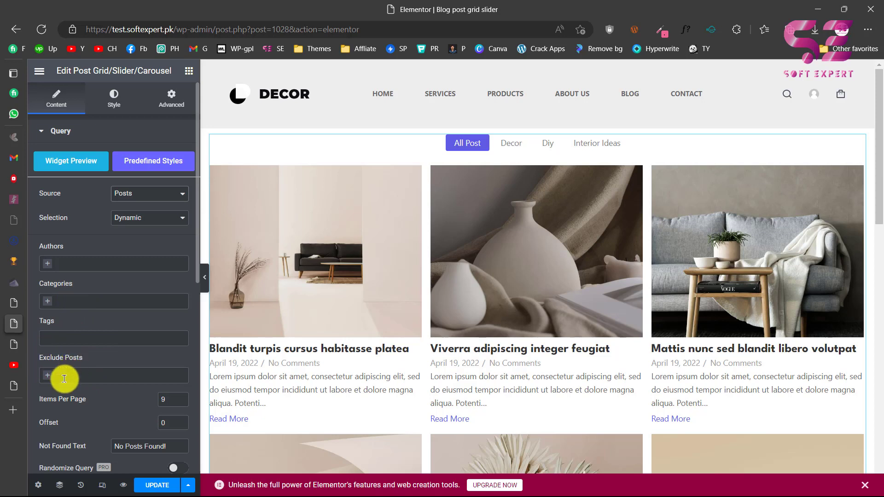
Select the Not Found Text value and expand the post grid's Layout section
scroll(130, 367, down, 5)
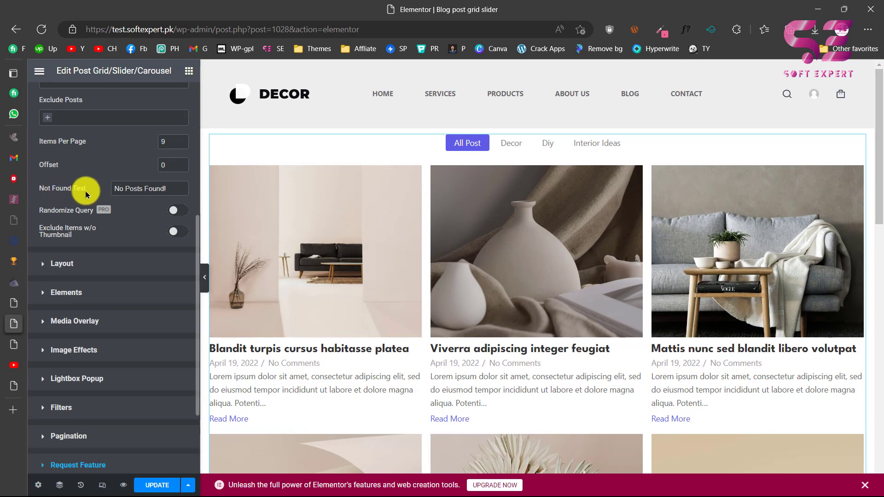
drag(169, 188, 82, 188)
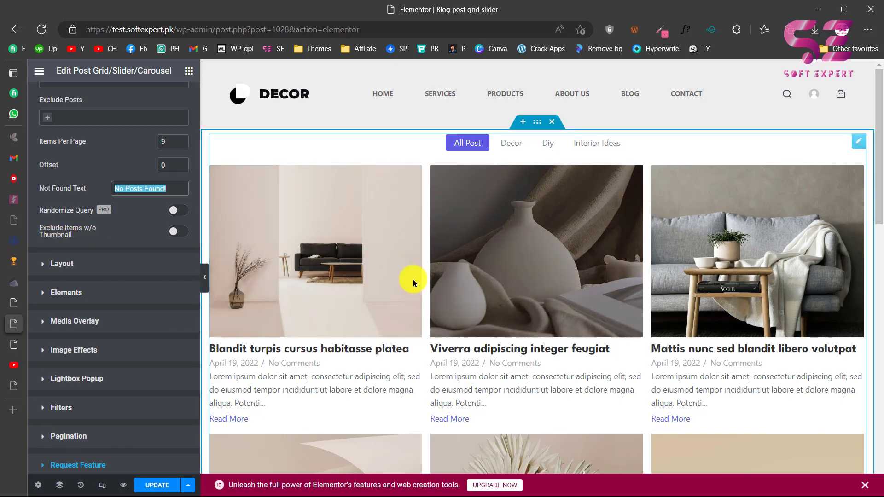
click(103, 274)
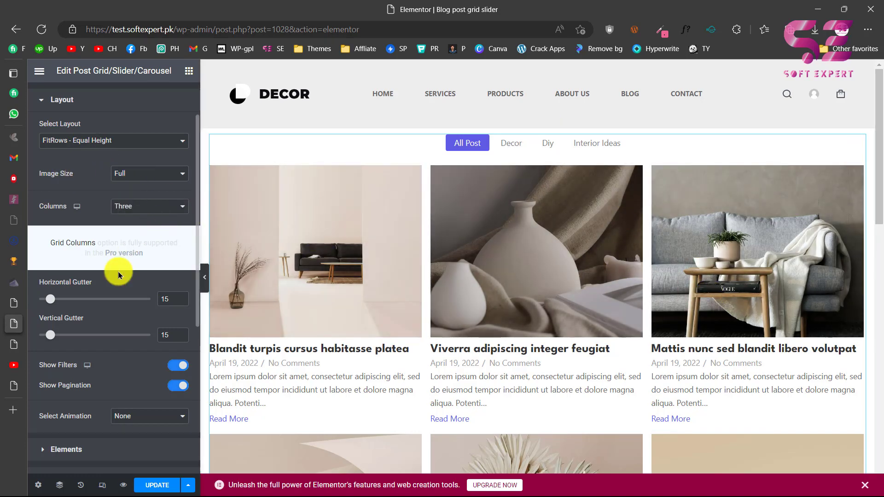
Set Vertical Gutter to 20 and switch off Show Filters
scroll(118, 272, down, 2)
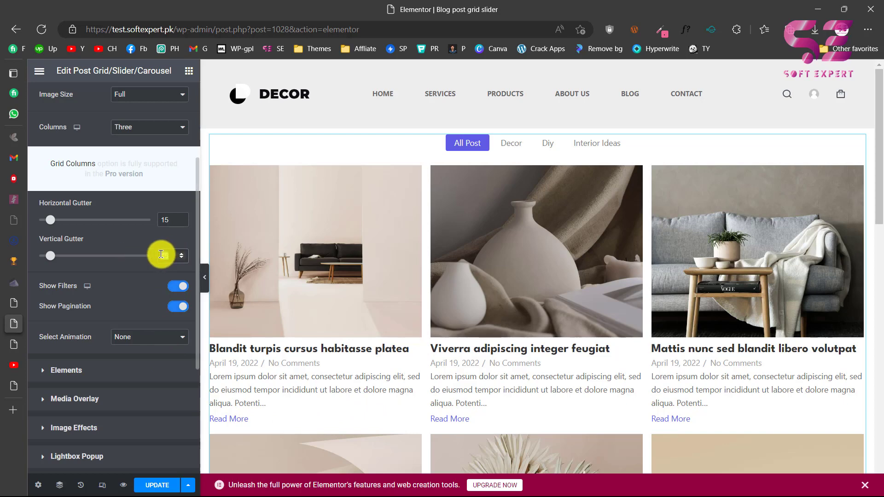
key(BackSpace)
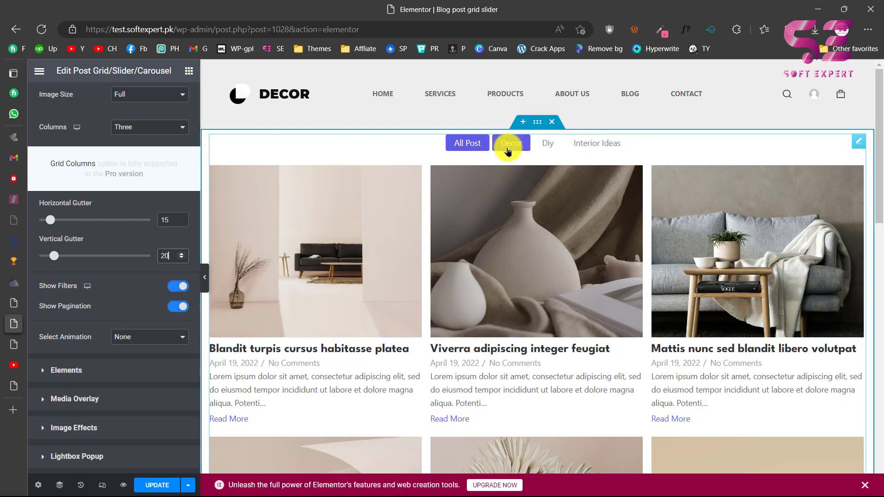
click(177, 285)
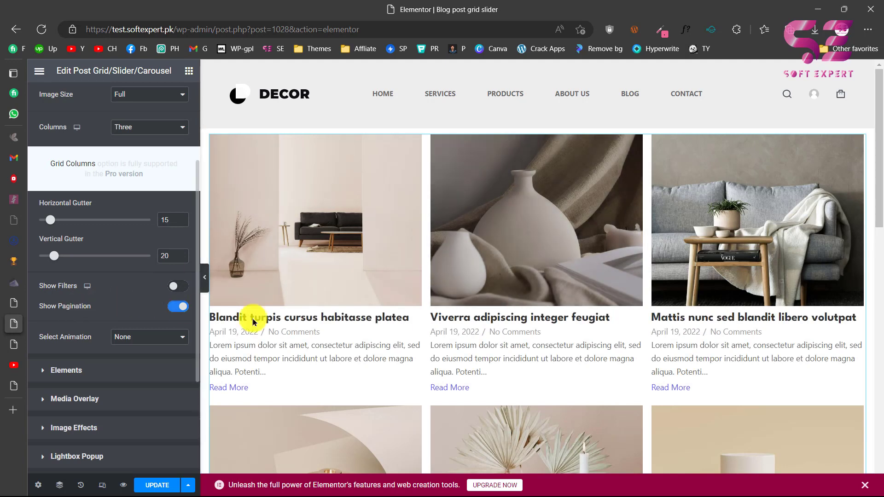
Give the grid a Zoom animation with 0.3 duration and 0.1 delay
scroll(402, 345, down, 2)
scroll(401, 343, down, 5)
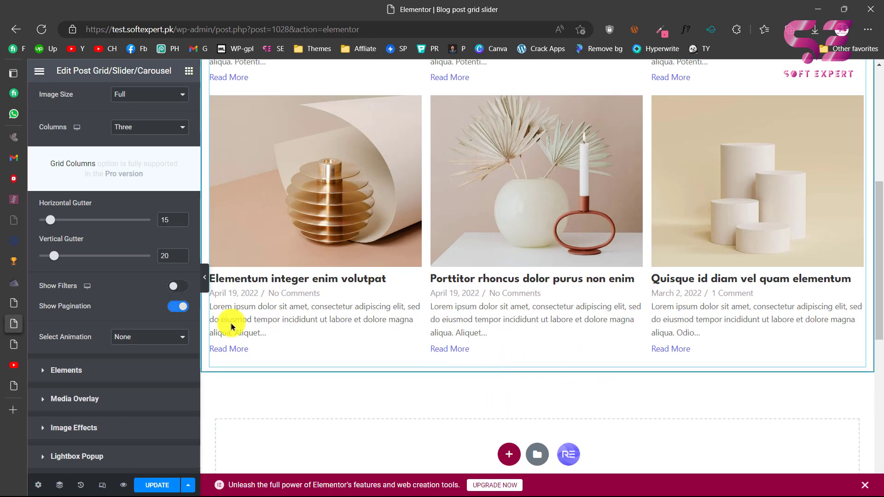
scroll(240, 329, up, 3)
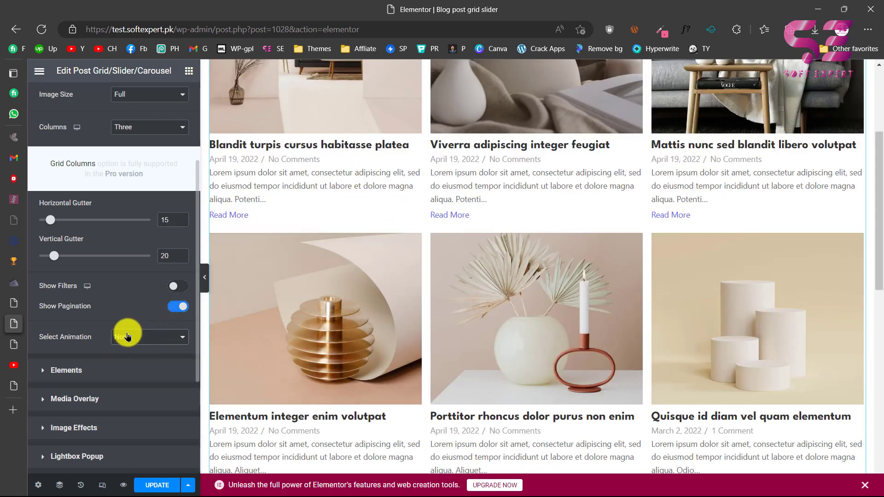
click(128, 336)
click(128, 361)
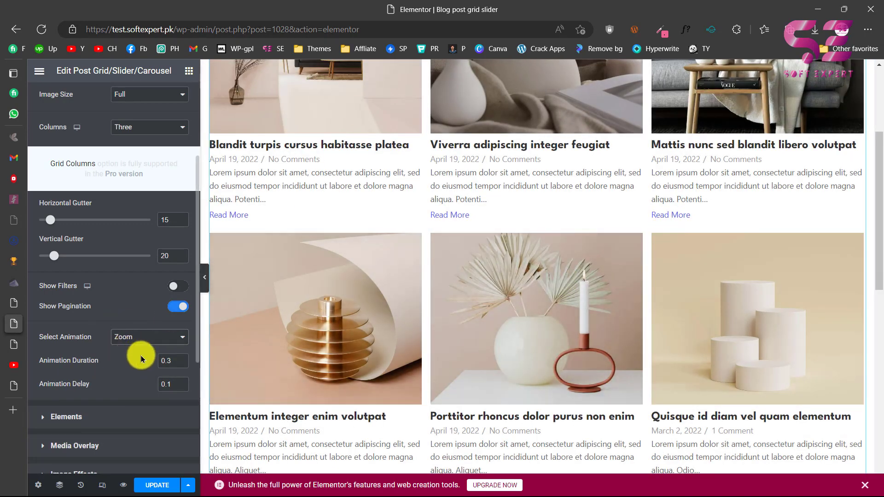
scroll(147, 361, down, 1)
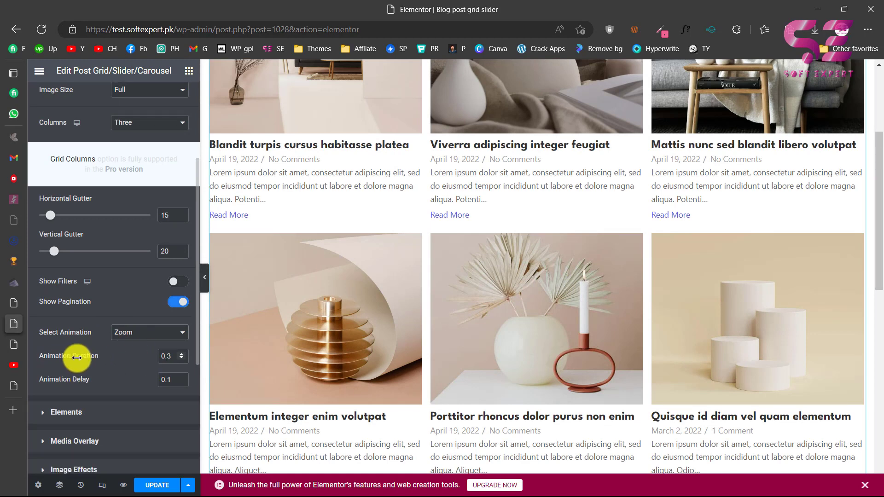
scroll(109, 379, down, 3)
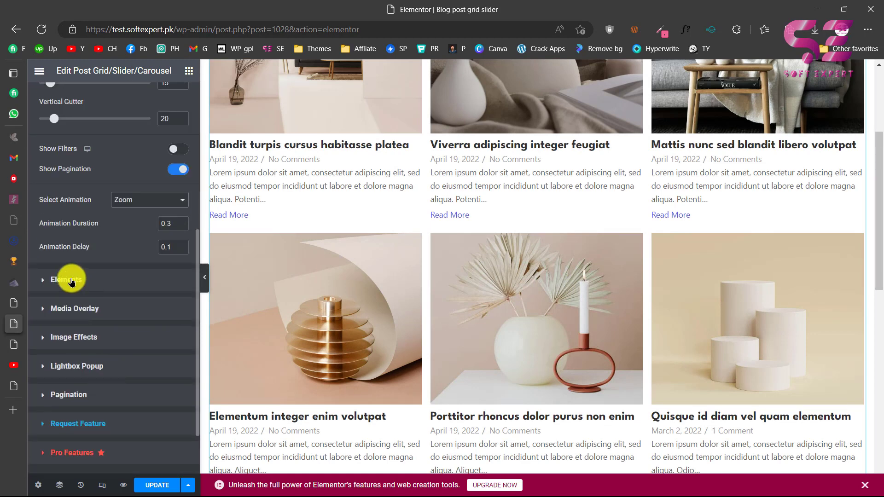
Try adding an Author element to the post cards, delete it, and expand Media Overlay
click(66, 280)
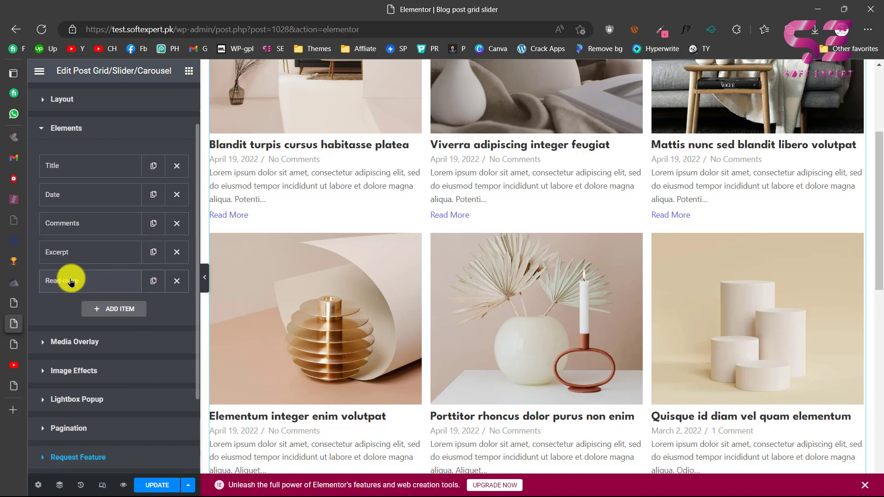
scroll(299, 231, up, 1)
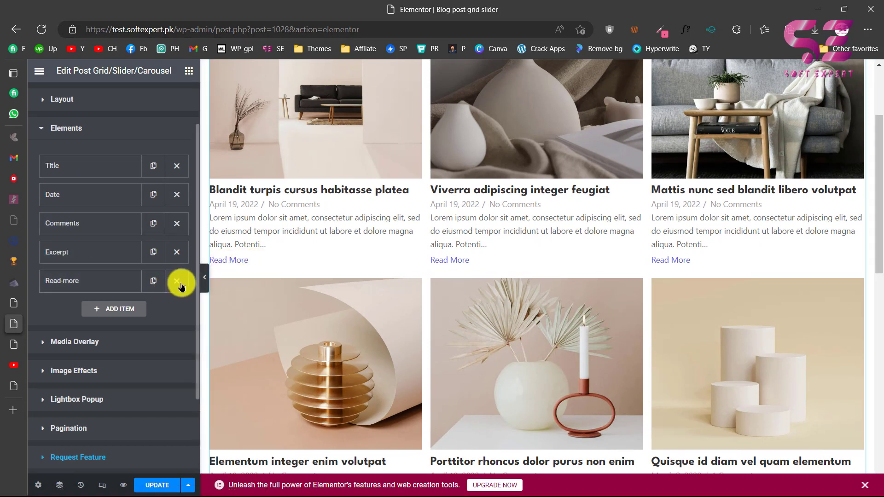
click(127, 311)
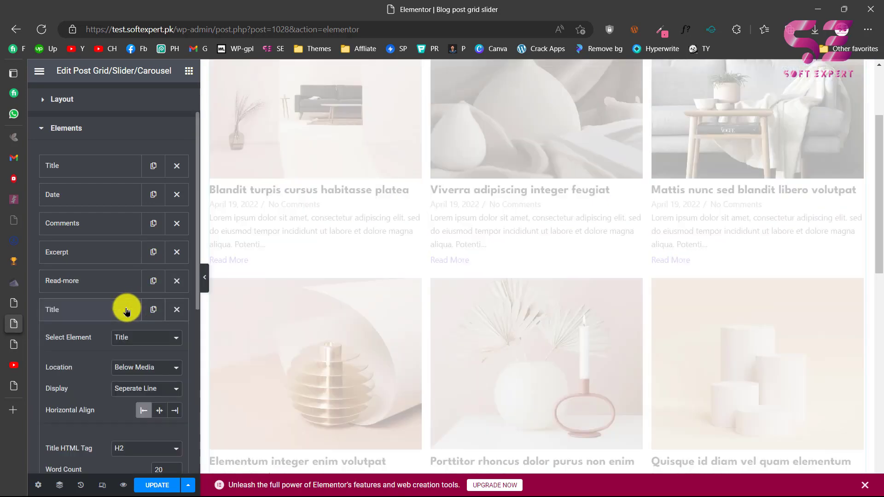
click(144, 337)
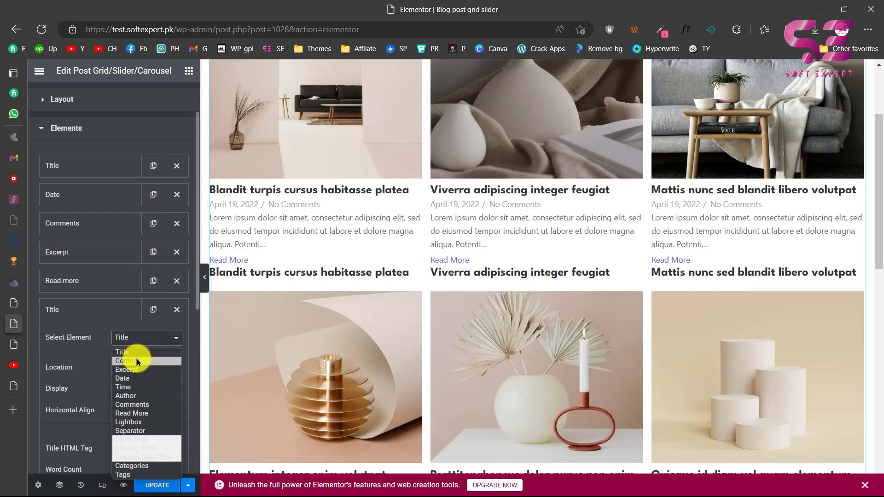
click(130, 396)
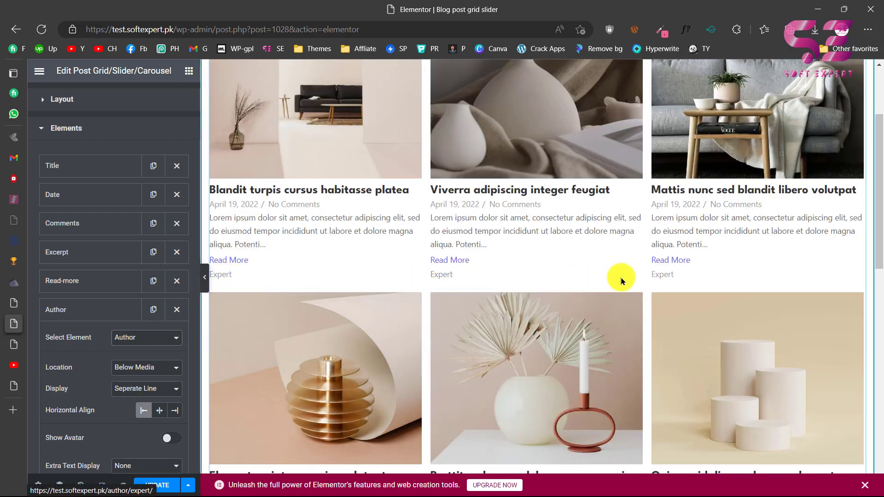
click(177, 309)
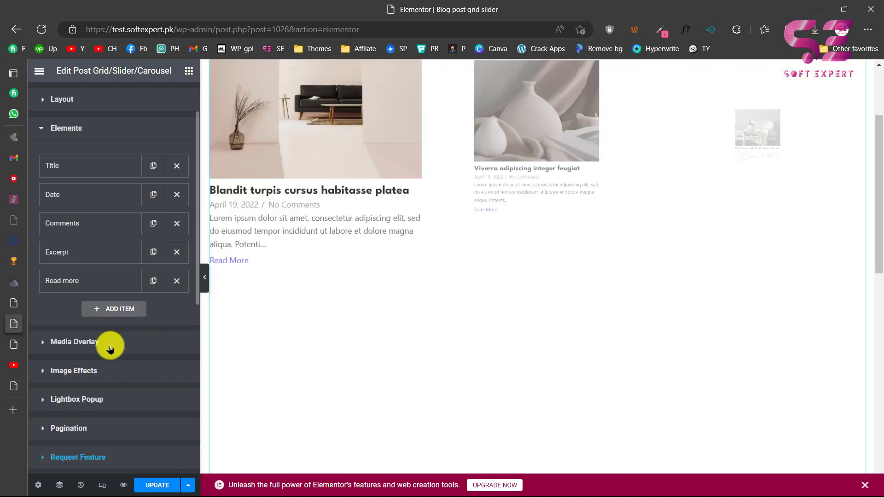
click(92, 341)
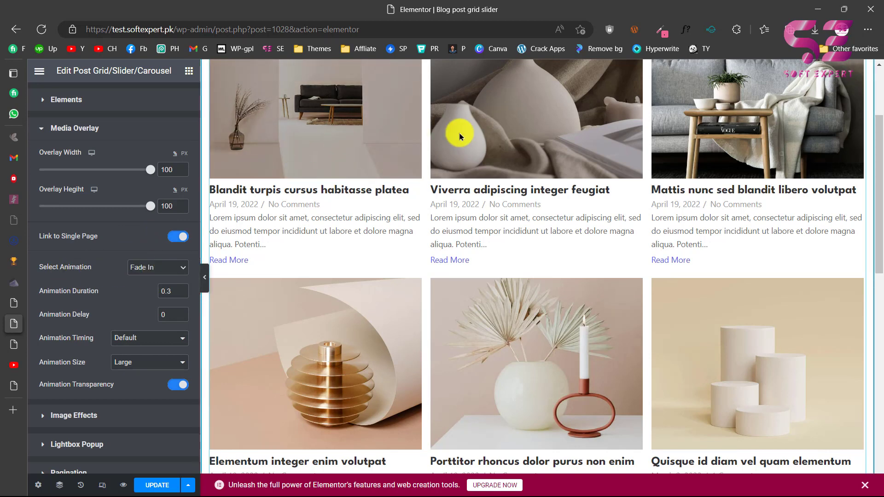
Keep Fade In as the overlay animation and None as the image effect, then check Lightbox
click(129, 267)
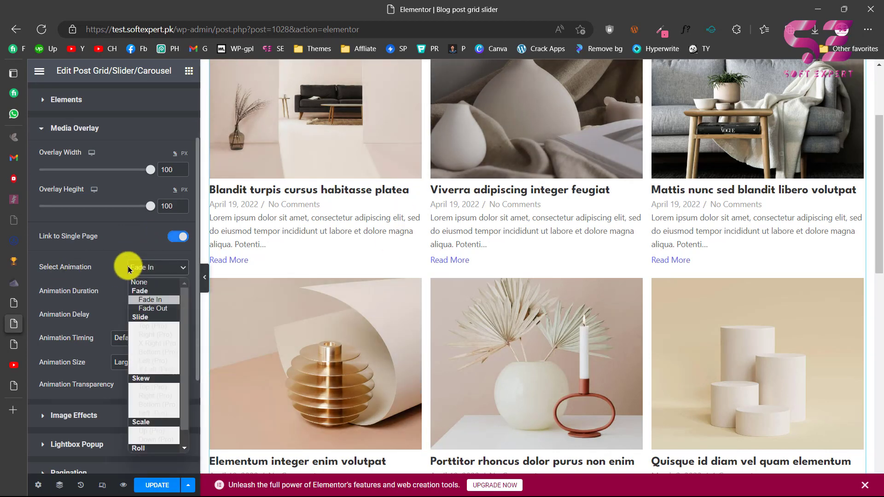
click(115, 269)
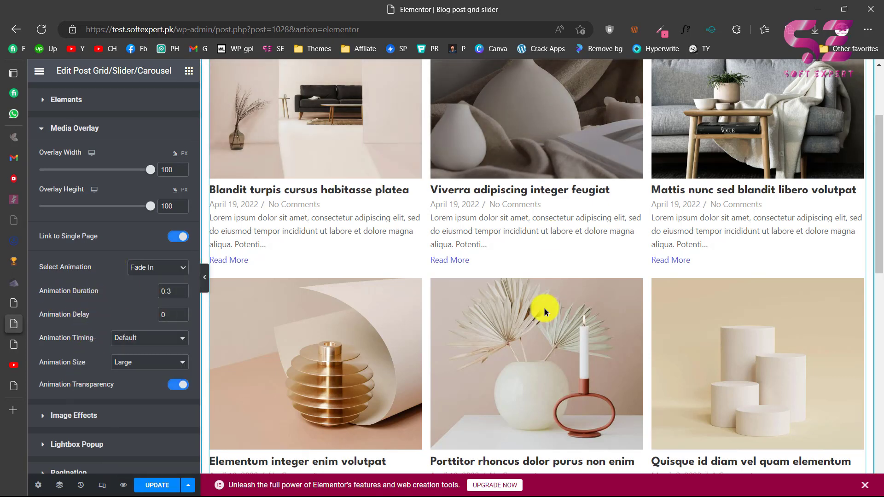
click(72, 415)
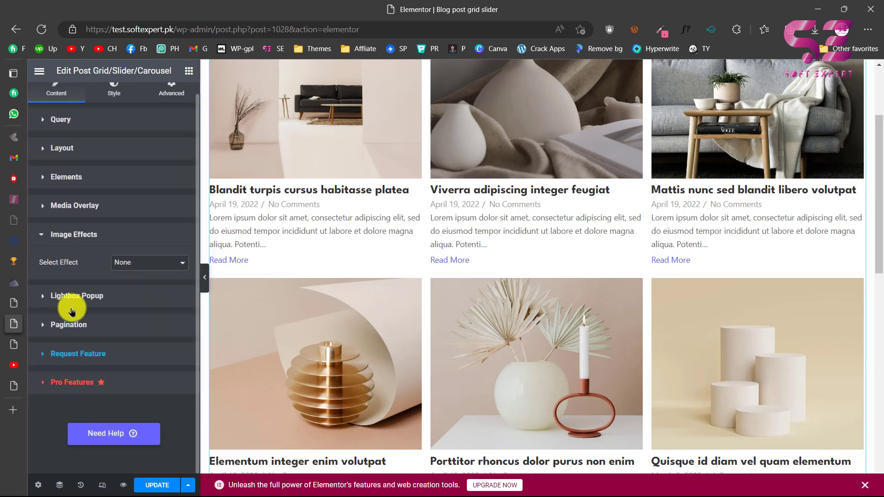
click(132, 262)
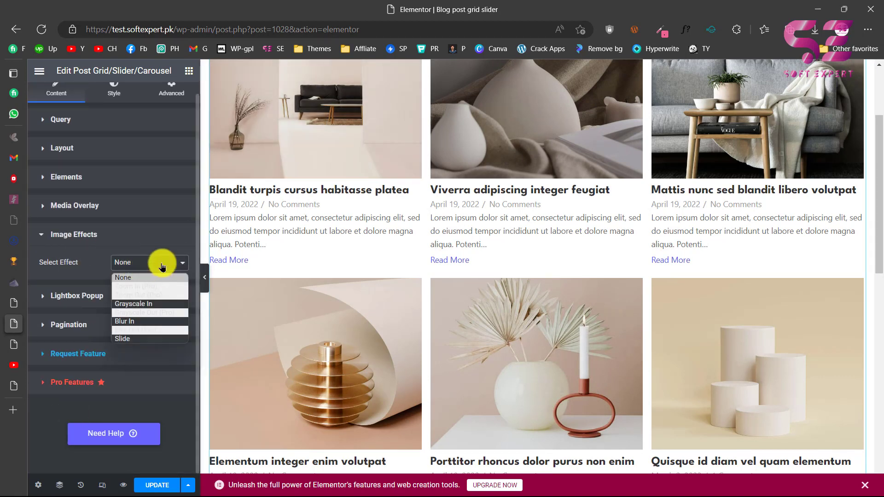
click(49, 296)
click(40, 299)
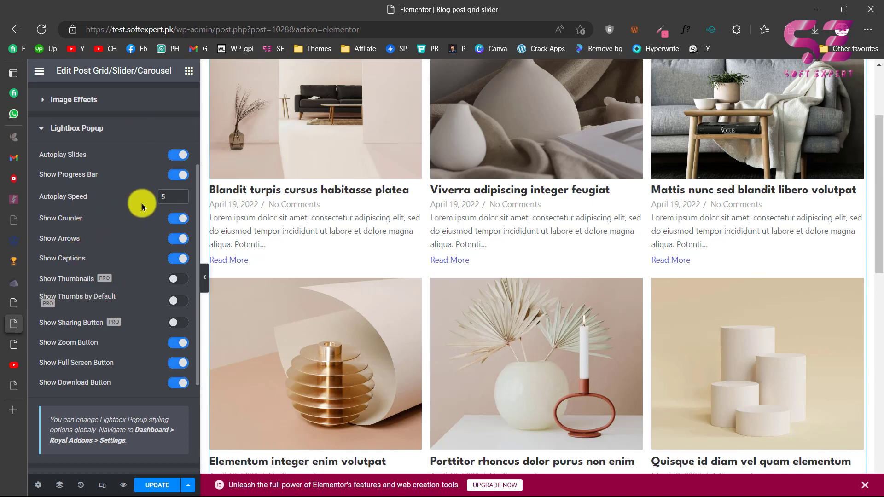
Keep pagination as a Load More Button with 'Load More' and 'End of Content.' text
scroll(129, 360, down, 4)
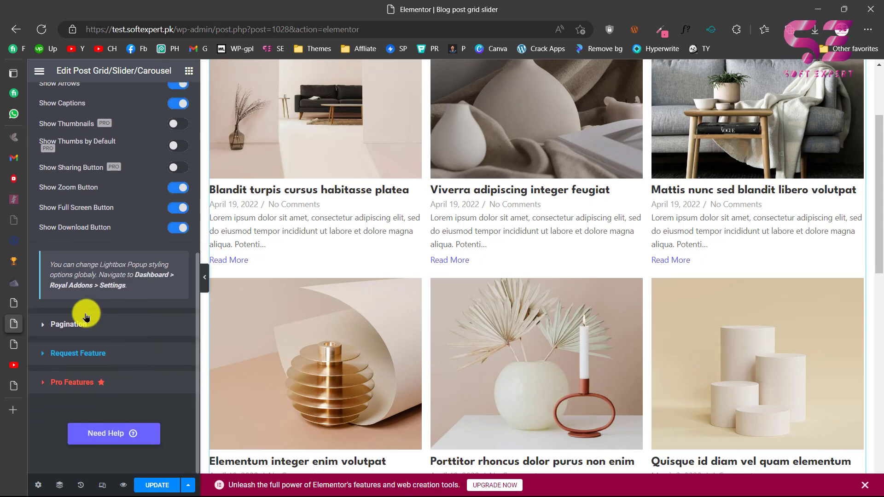
click(86, 324)
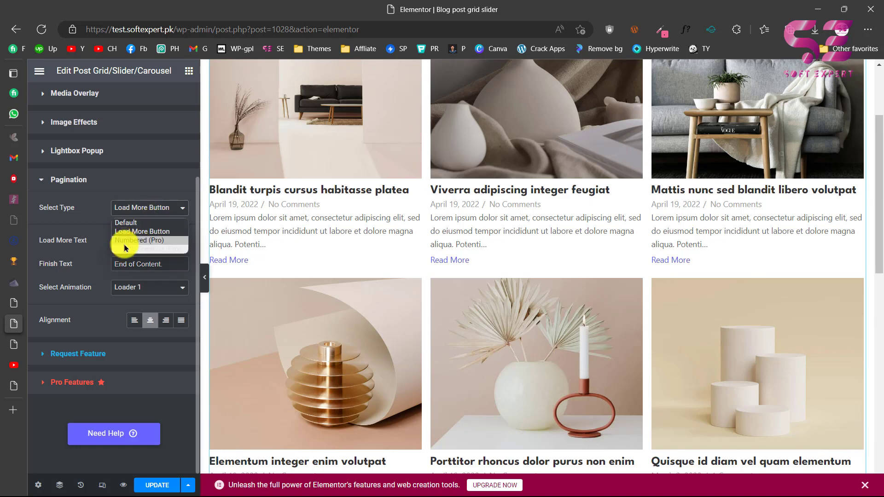
click(80, 213)
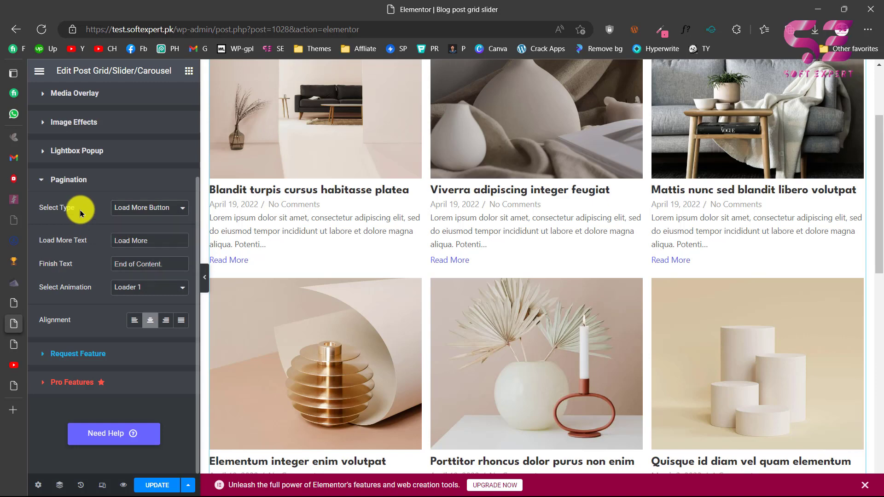
scroll(89, 355, up, 3)
scroll(350, 290, up, 2)
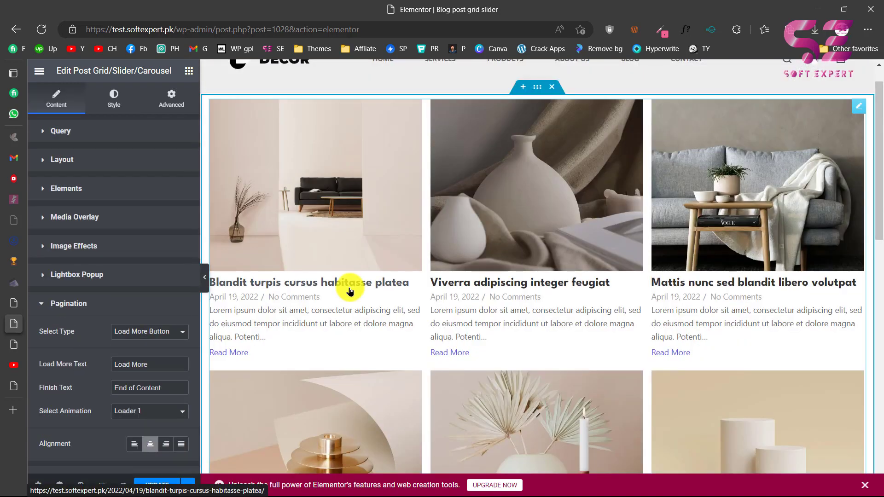
Unlink the grid container's padding and set top and bottom to 100
mouse_move(68, 322)
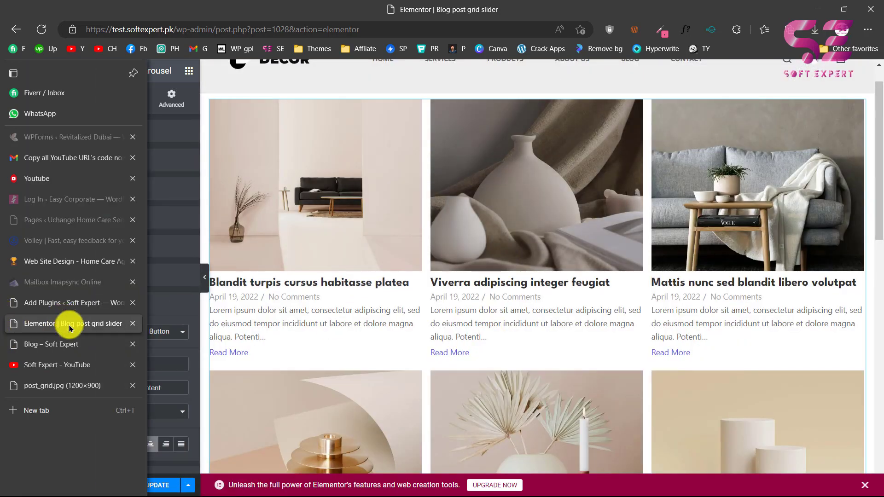
click(54, 386)
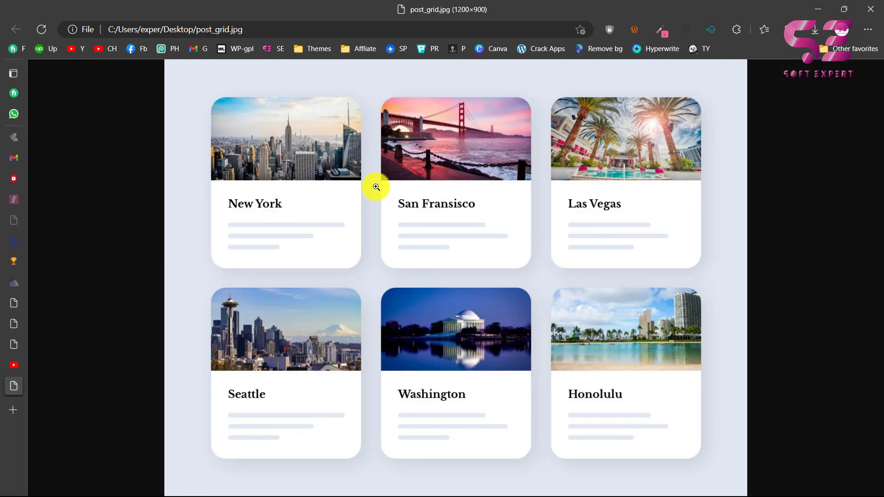
click(13, 323)
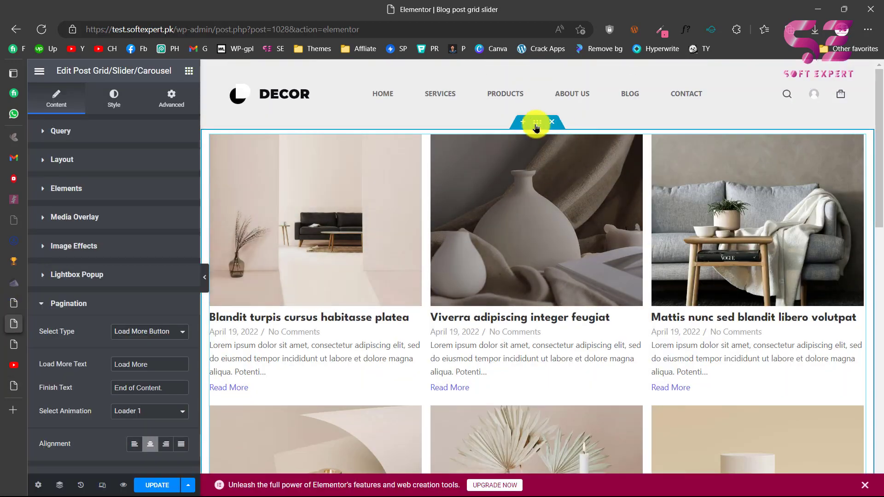
click(535, 122)
click(174, 99)
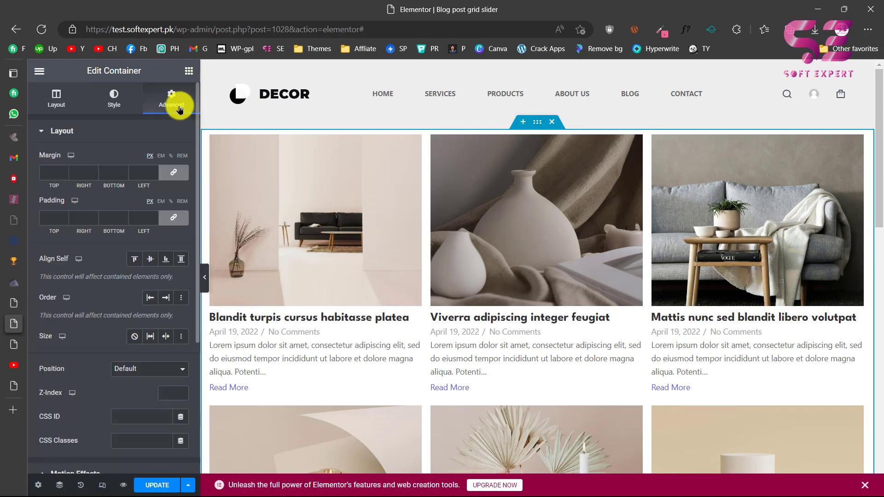
click(166, 219)
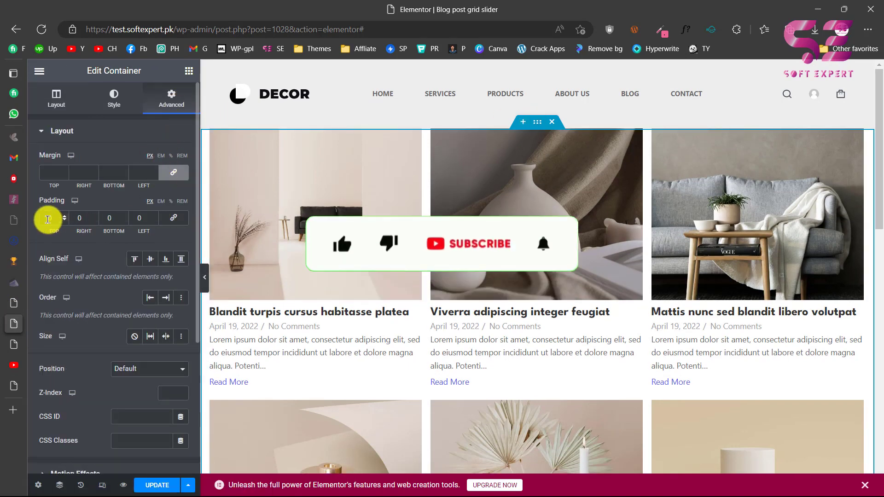
text(100)
click(102, 215)
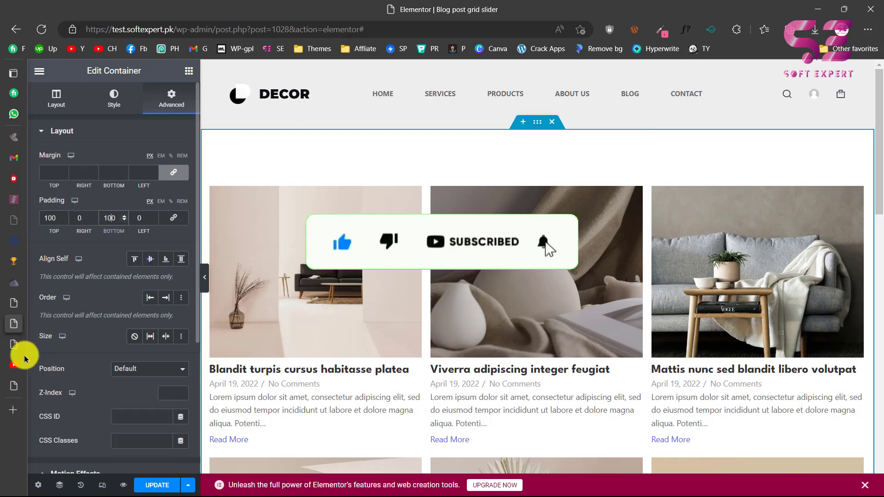
Copy the light blue background colour from post_grid.jpg with PowerToys Color Picker
click(13, 384)
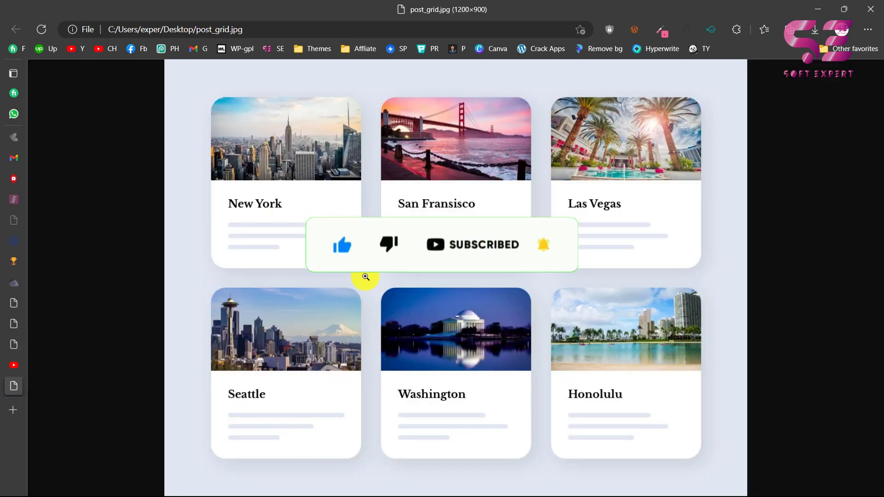
key(super+shift+c)
click(385, 280)
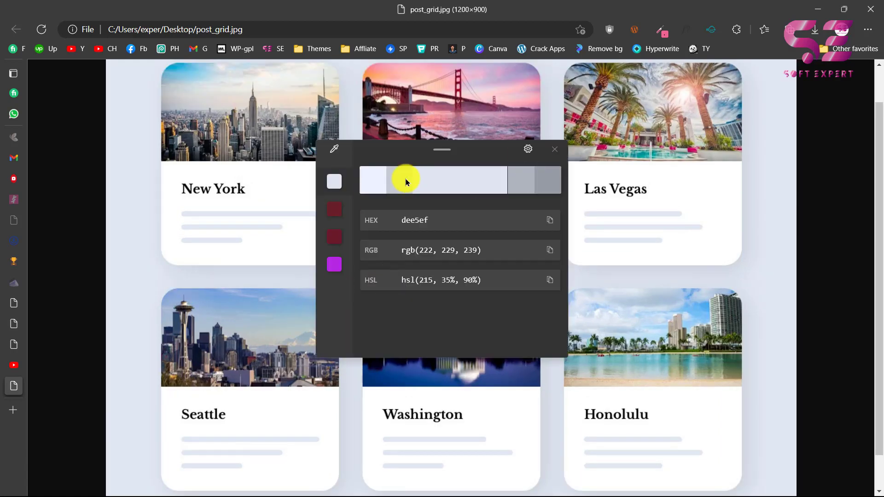
click(549, 220)
click(554, 148)
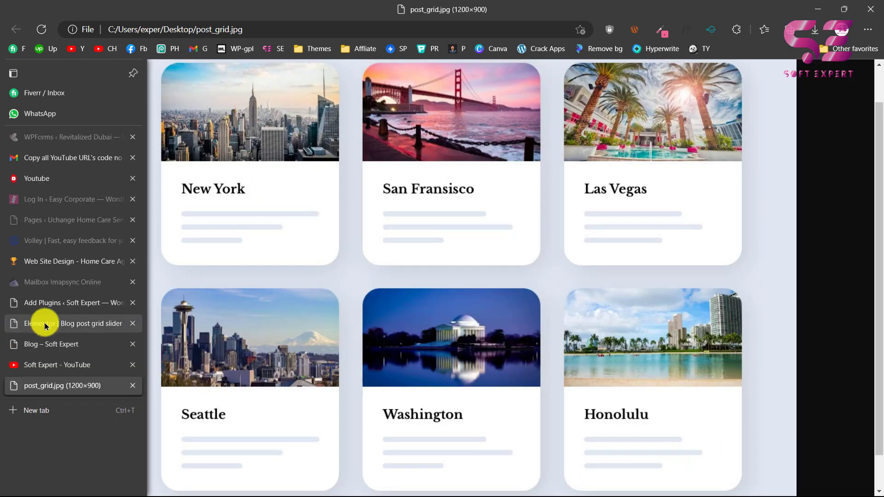
click(39, 320)
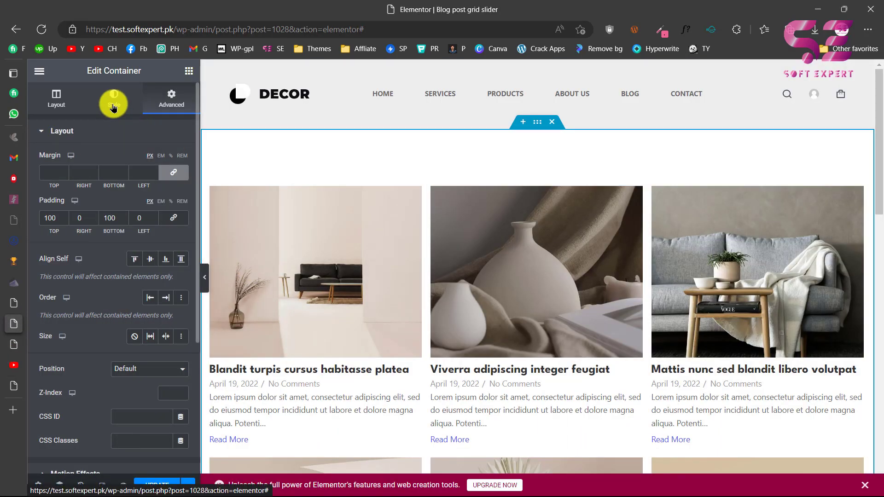
click(113, 107)
Give the container a classic background in the pasted light blue ecf1ff
click(134, 184)
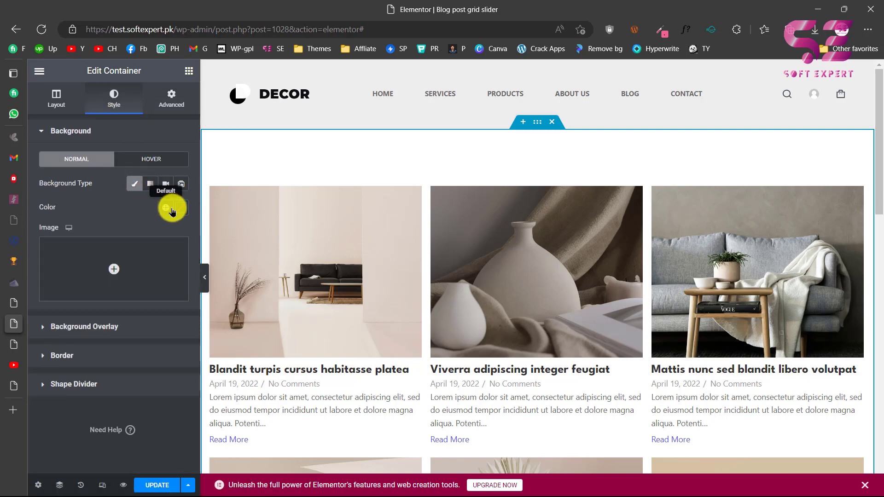
click(179, 211)
key(ctrl+v)
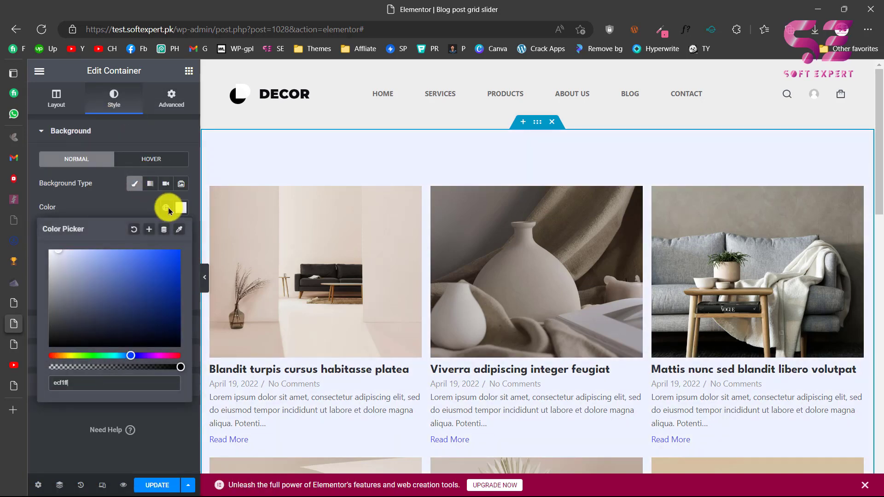
click(129, 201)
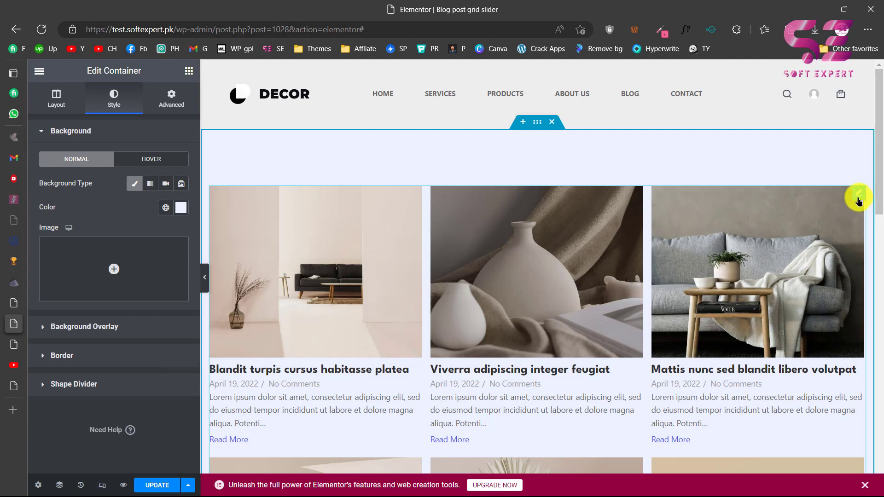
Make the post grid's Grid Item card backgrounds white (#FFFFFF)
click(858, 200)
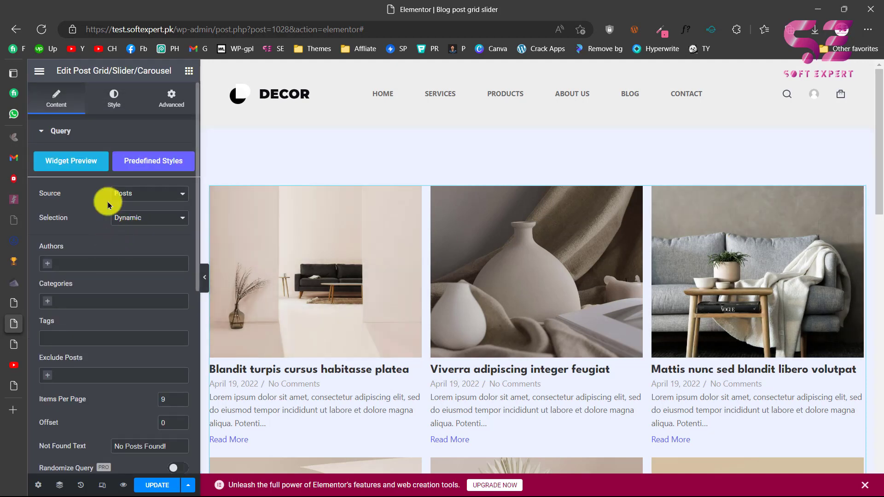
click(112, 106)
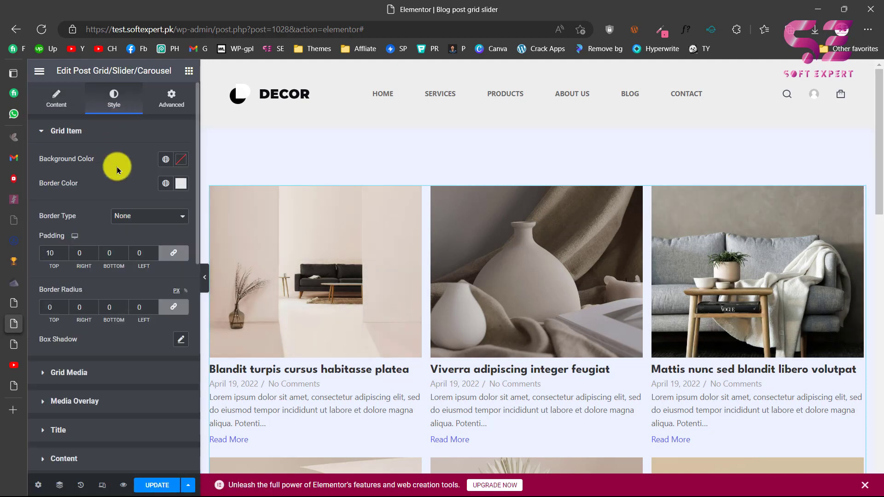
scroll(119, 282, down, 1)
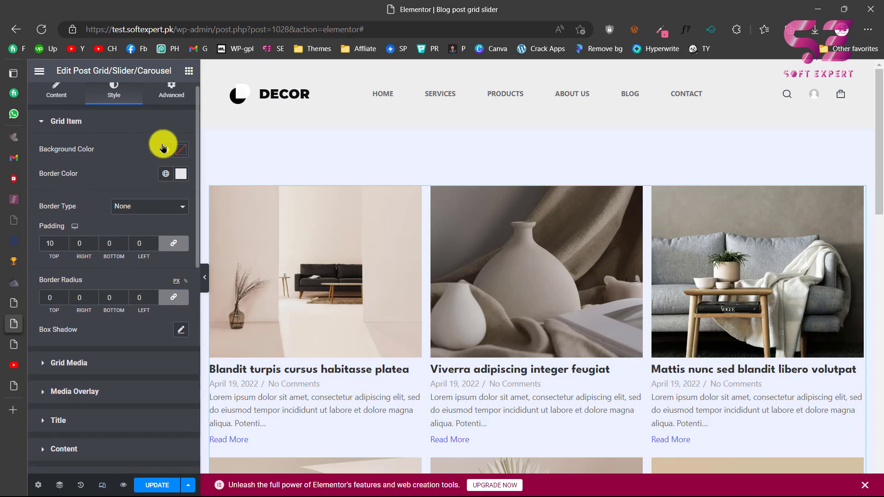
click(180, 150)
drag(89, 221, 33, 189)
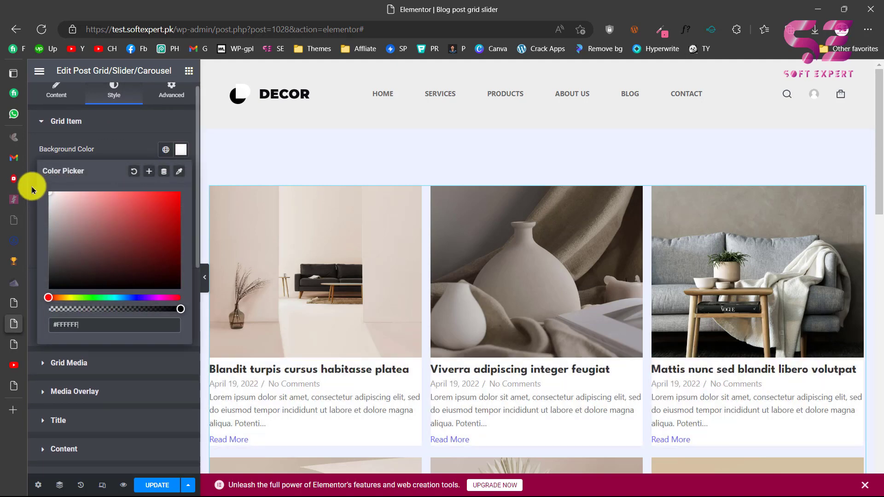
click(135, 143)
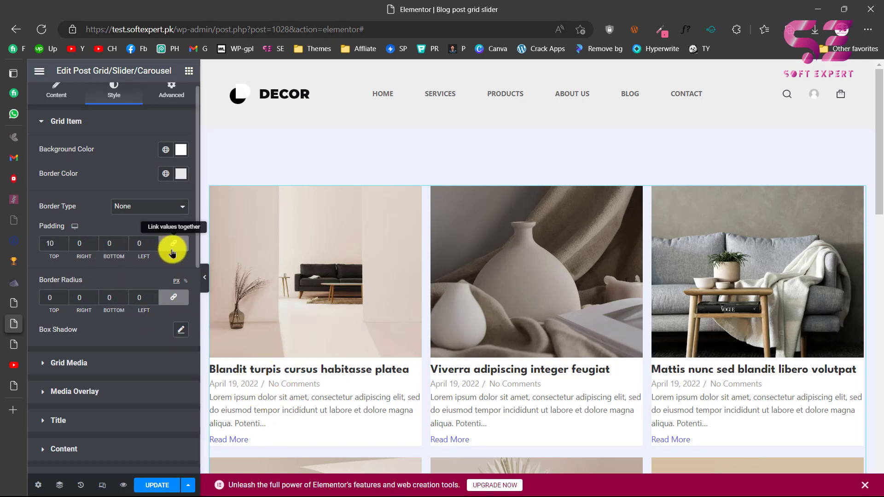
Give the cards 33 padding on every side and 20 rounded corners
click(137, 243)
text(20)
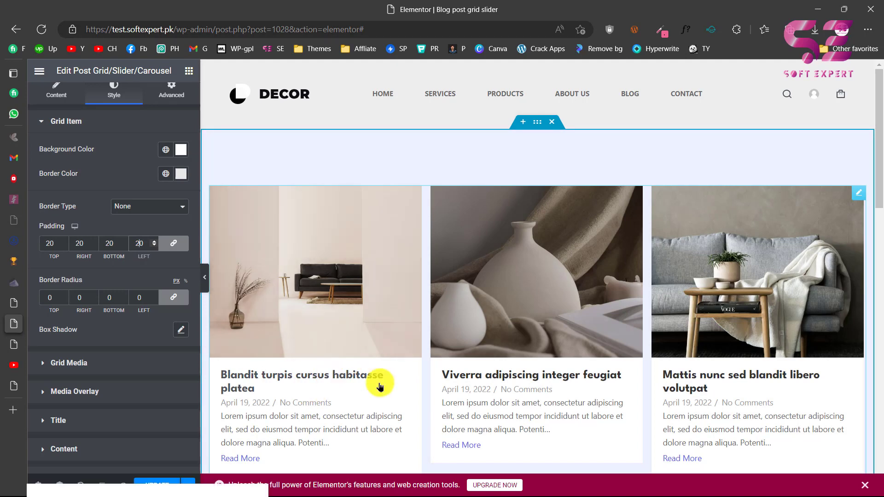
double_click(139, 243)
text(33)
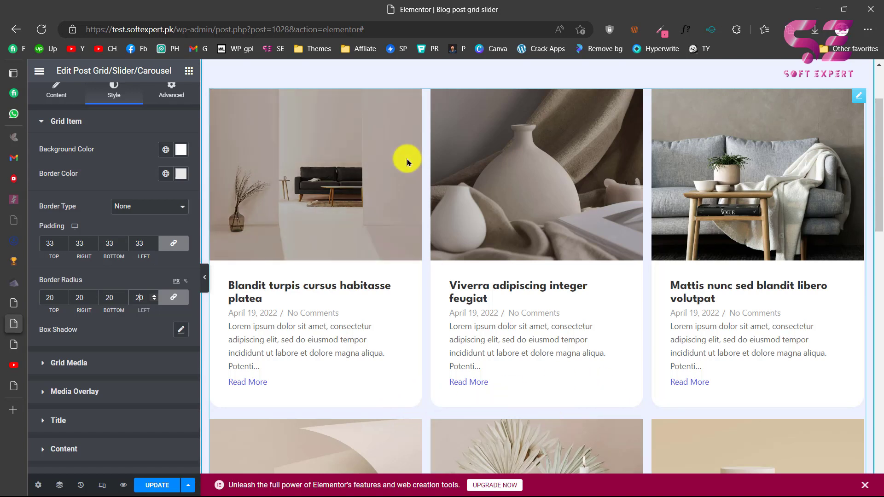
scroll(404, 158, up, 1)
scroll(114, 339, down, 1)
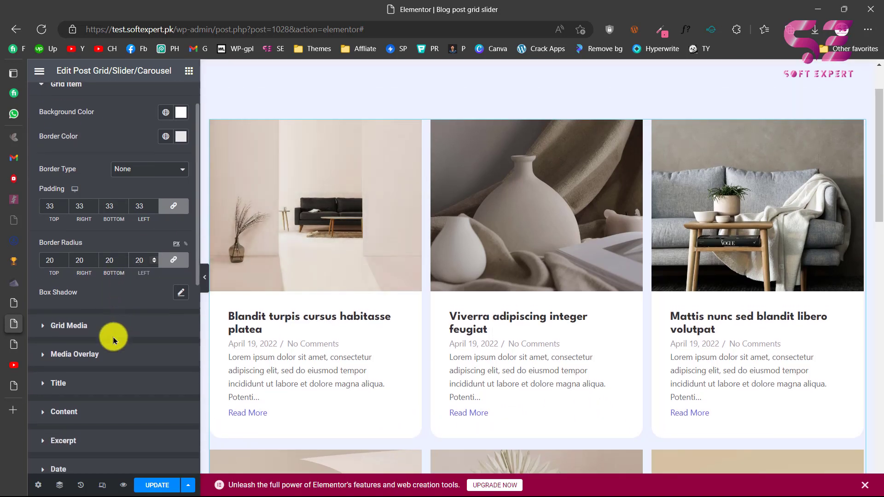
Round the post images' top-left and top-right corners to 20
click(69, 319)
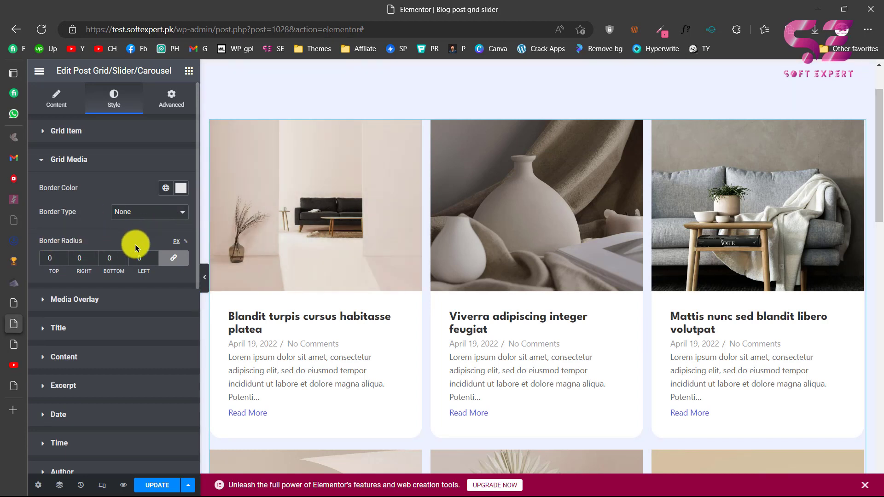
click(42, 257)
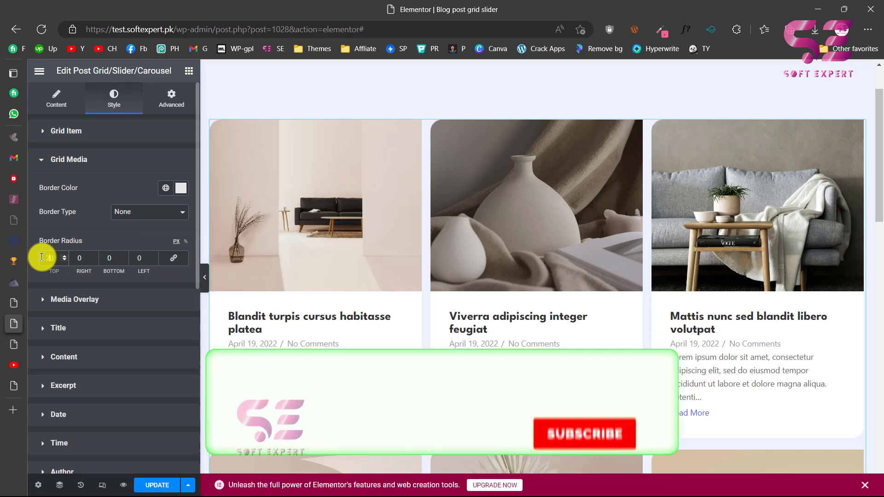
text(20)
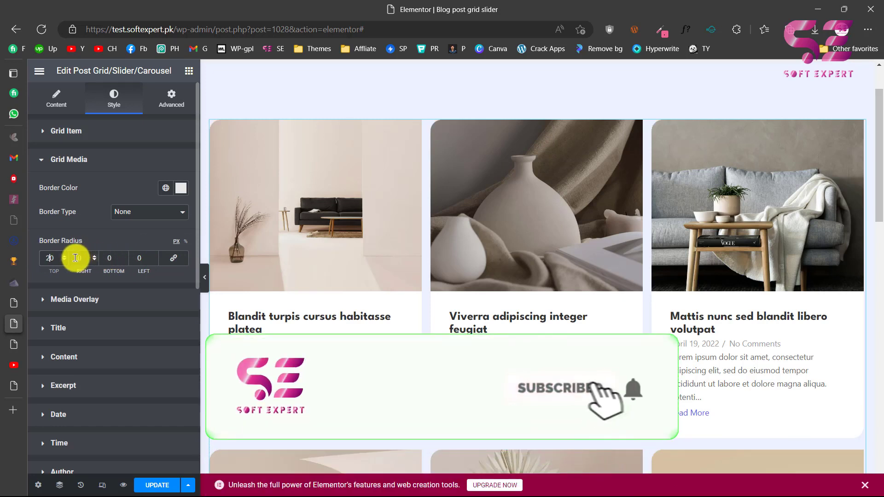
click(75, 258)
text(20)
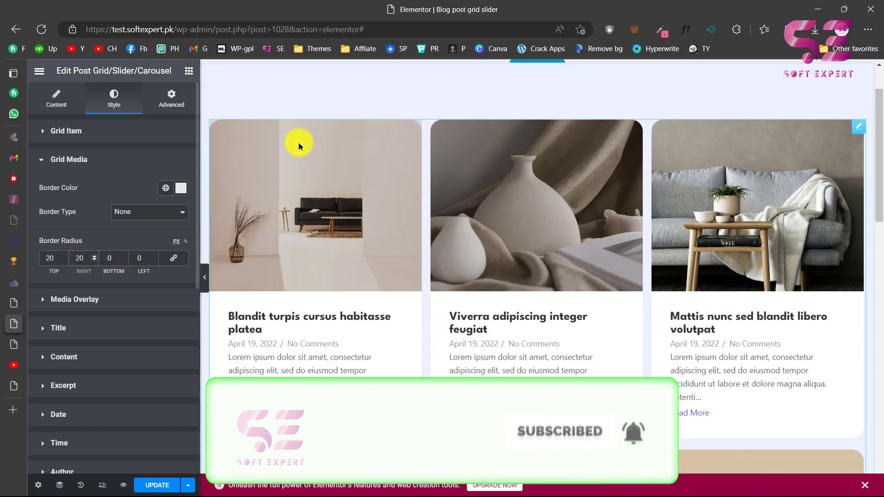
Compare with the post_grid.jpg reference, then reopen the Grid Item card style settings
scroll(258, 286, down, 1)
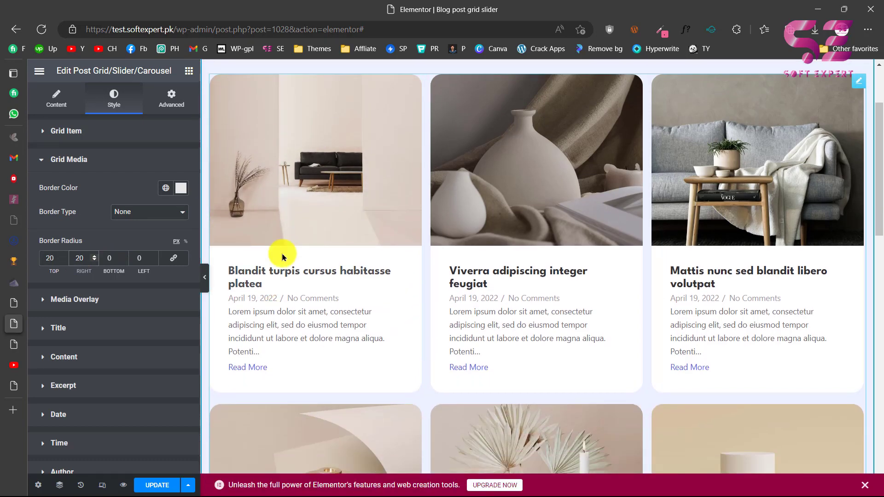
scroll(315, 304, down, 2)
scroll(453, 333, down, 4)
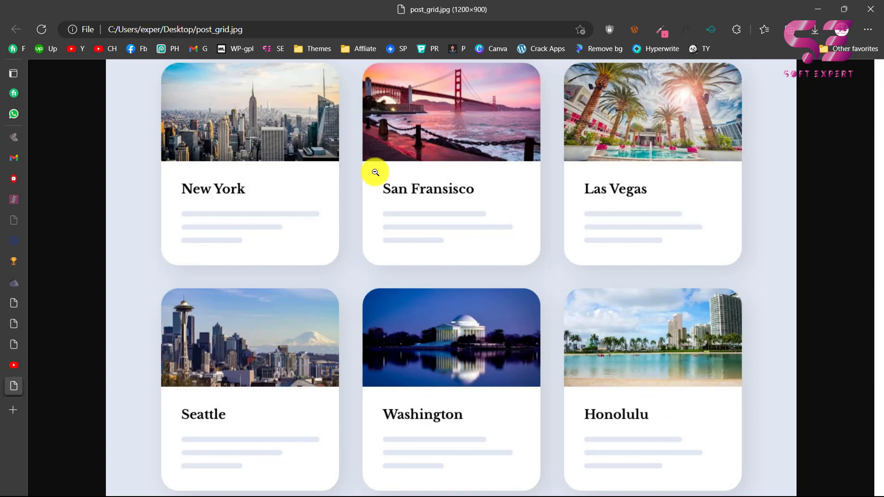
click(14, 323)
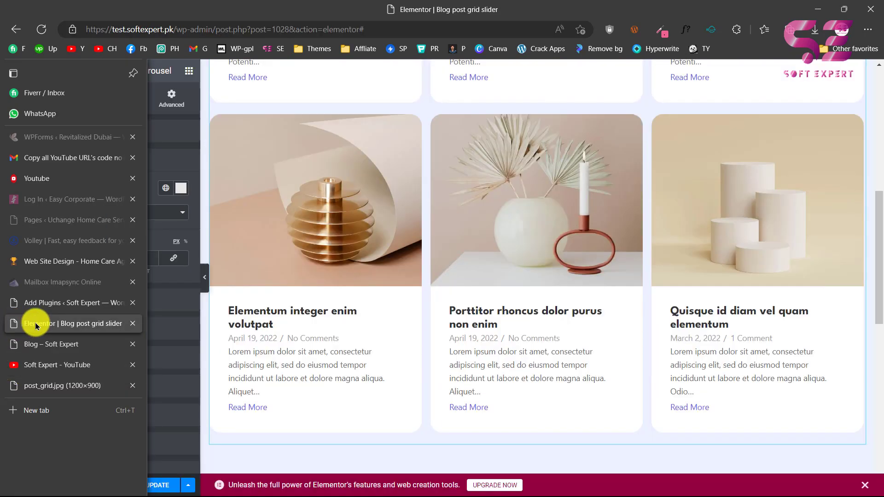
scroll(424, 301, down, 2)
scroll(412, 217, up, 6)
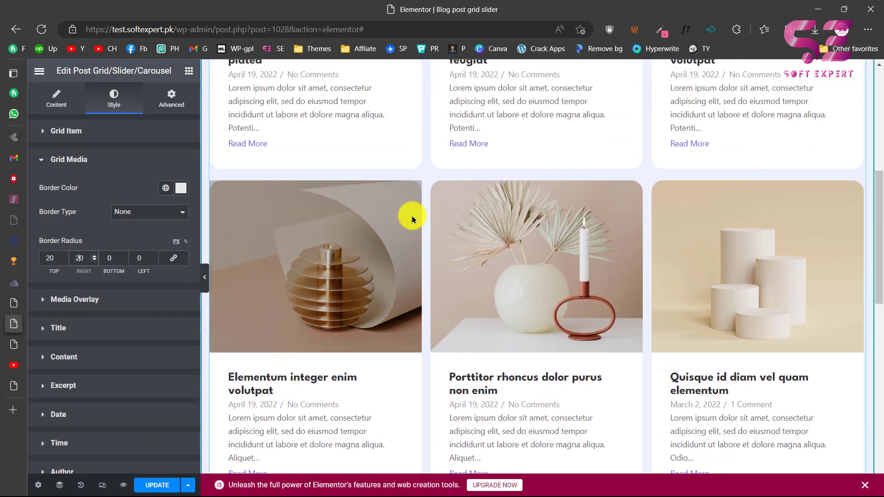
scroll(422, 126, up, 2)
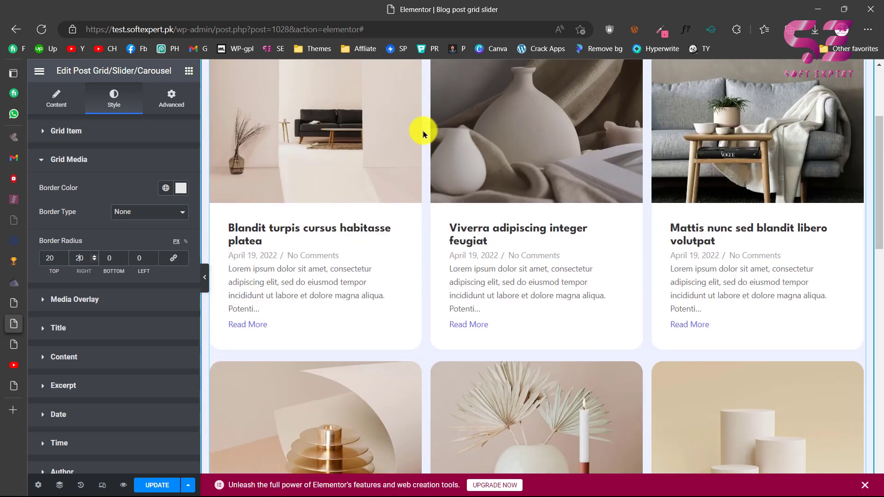
click(78, 134)
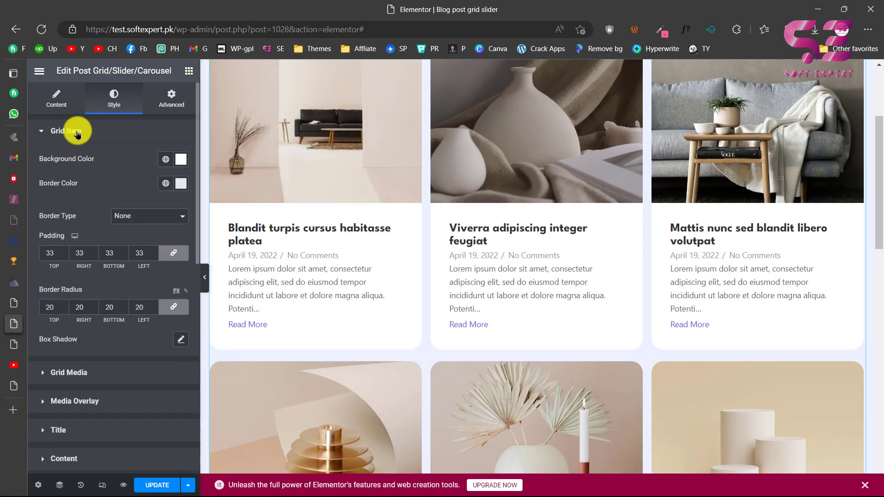
In Content > Layout, set Horizontal Gutter to 33 and Vertical Gutter to 50
click(69, 112)
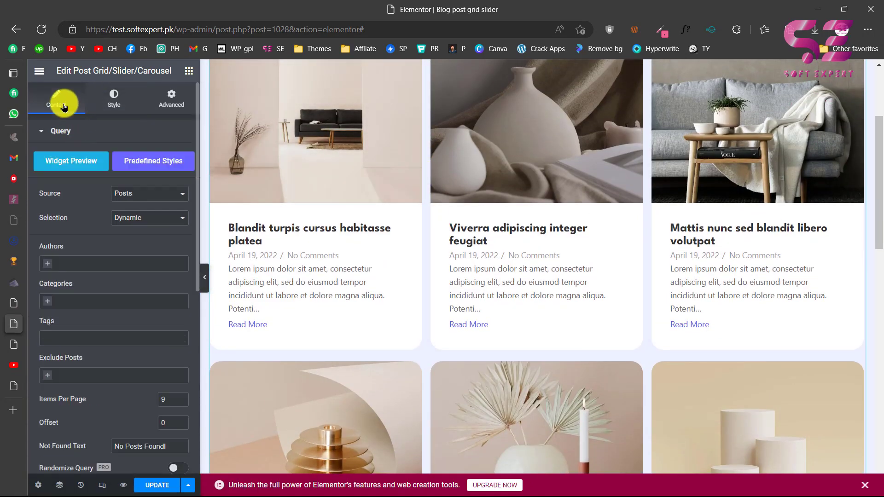
scroll(91, 352, down, 7)
scroll(90, 355, down, 1)
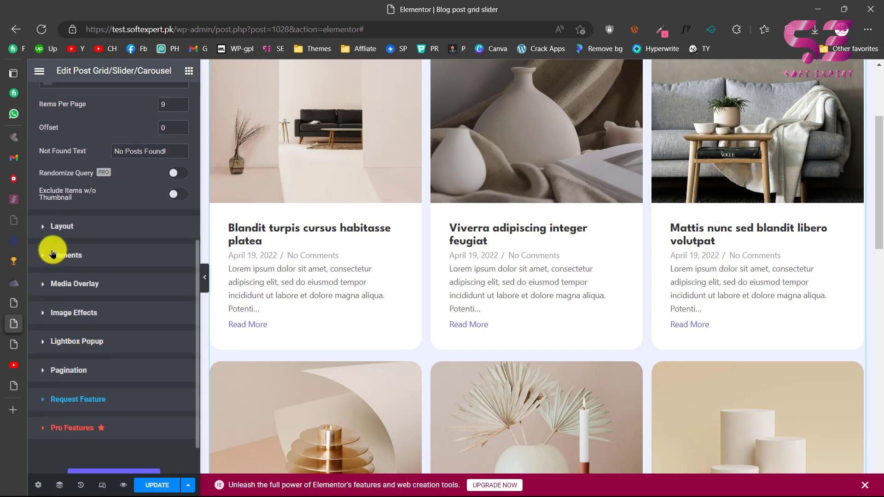
click(56, 235)
scroll(99, 269, down, 3)
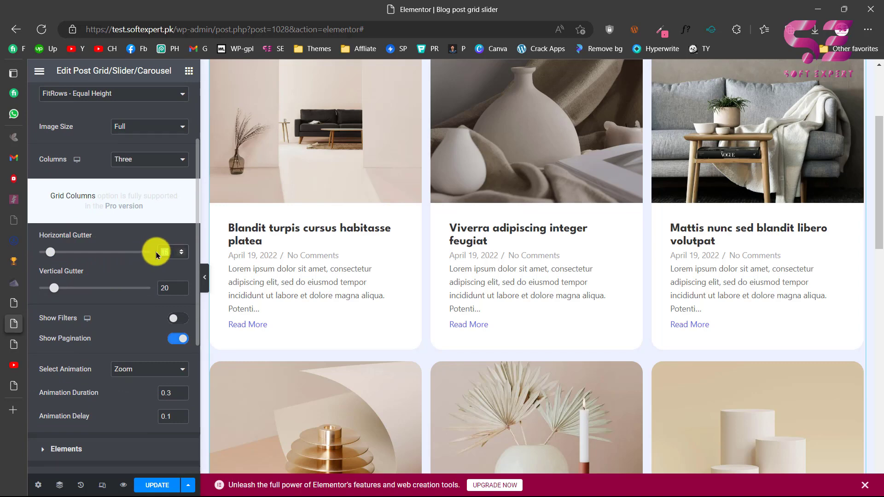
text(33)
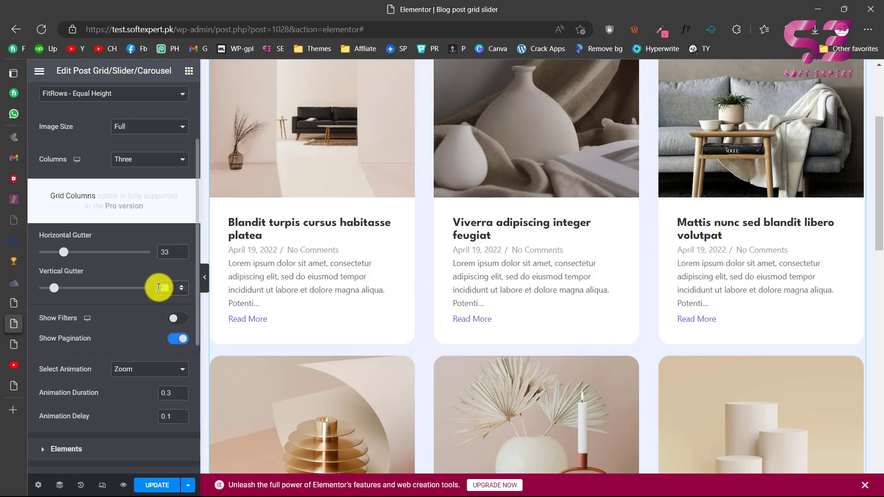
text(5)
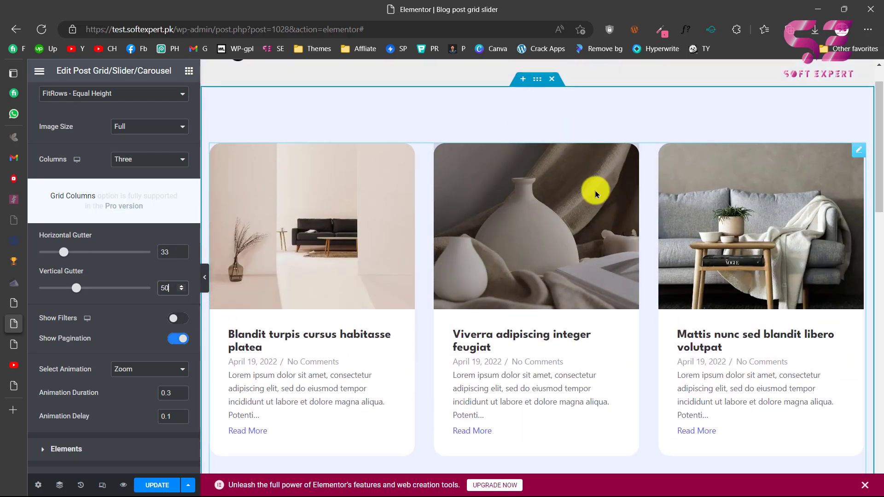
Hide the editor panel to preview the spaced-out cards, then restore it
click(205, 277)
scroll(411, 217, down, 4)
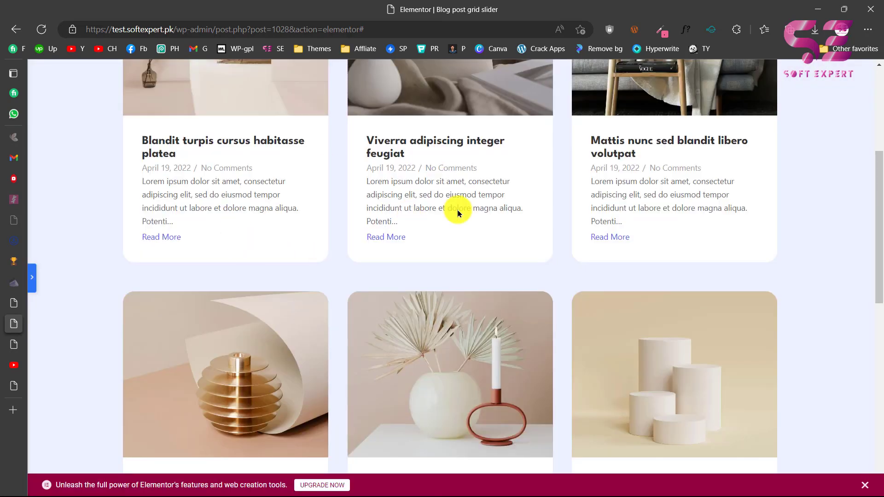
click(33, 280)
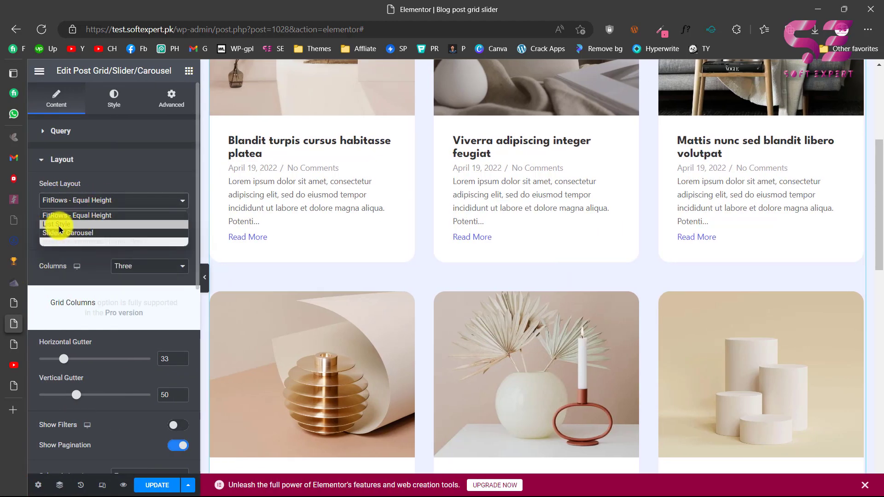
Try List Style, then switch to Slider / Carousel and advance three slides
click(62, 224)
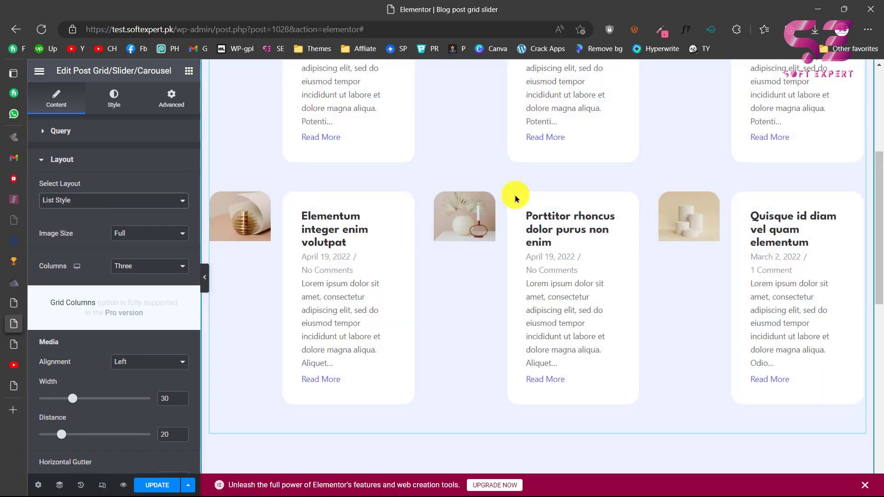
click(91, 202)
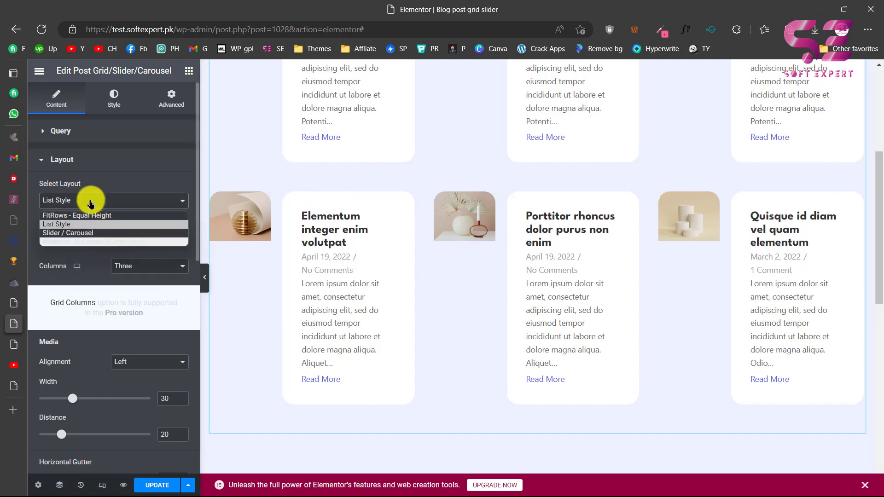
click(78, 234)
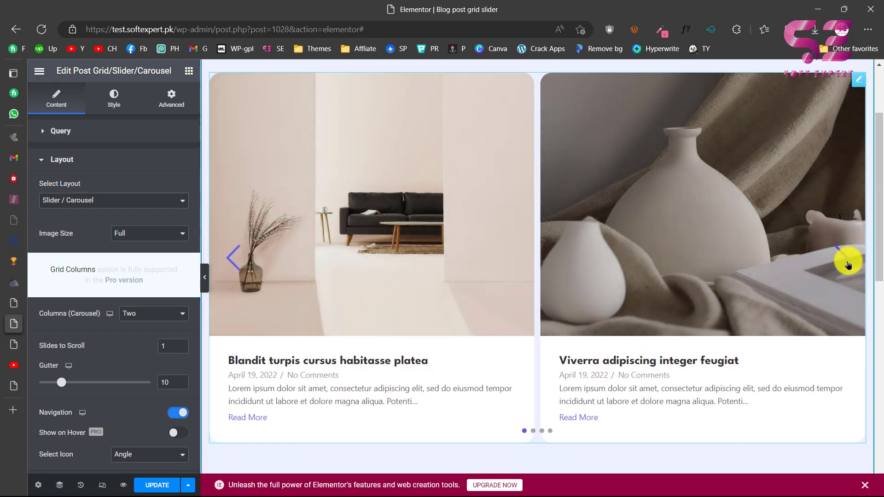
click(847, 261)
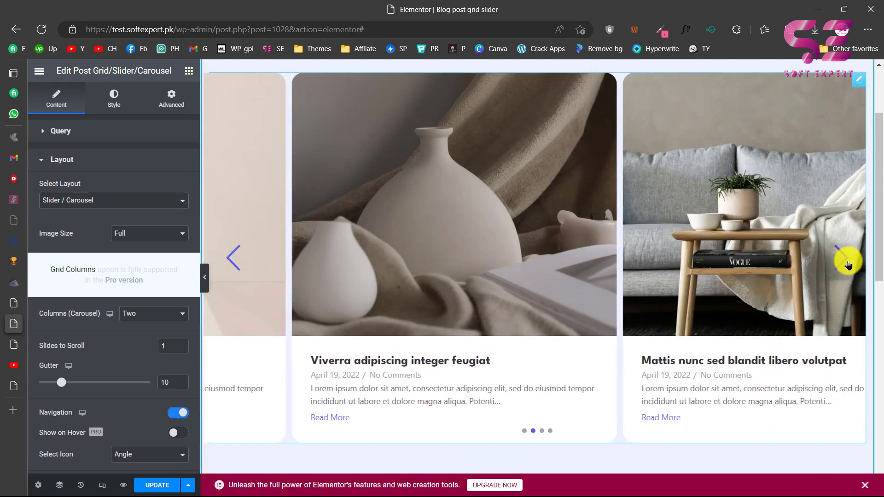
click(847, 260)
click(847, 261)
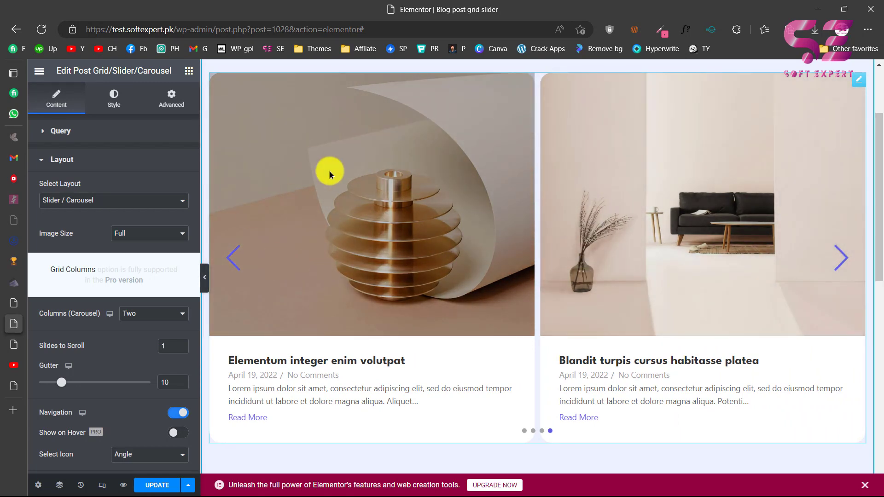
Expand the widget's Query settings
scroll(330, 171, up, 2)
scroll(329, 171, down, 2)
scroll(422, 213, down, 3)
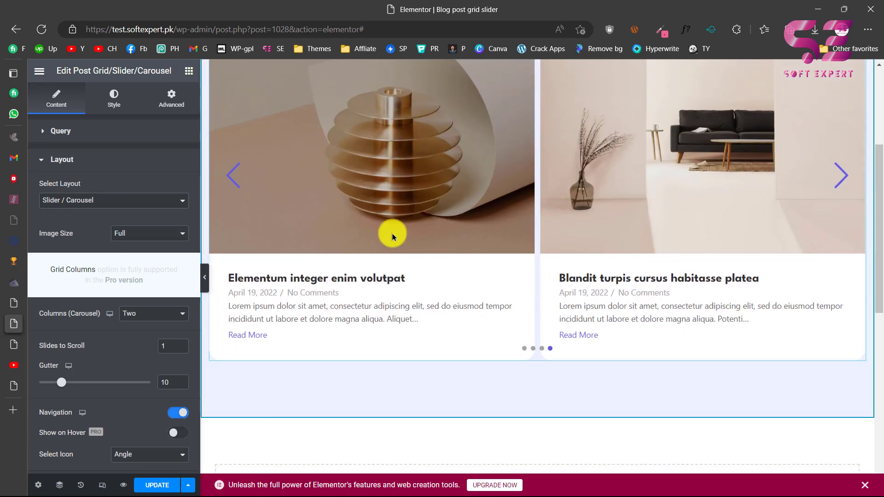
click(68, 132)
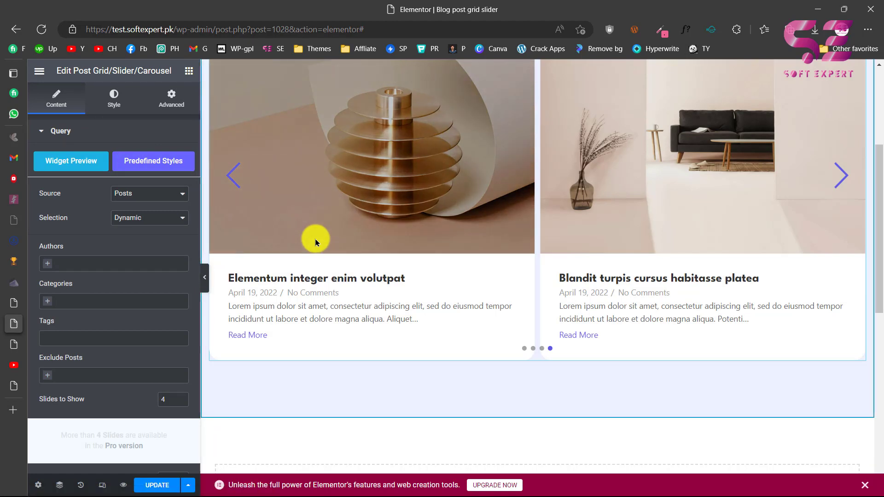
scroll(316, 239, down, 2)
Search widgets for "pos" and drop a Post Grid/Slider/Carousel into the empty section
click(188, 71)
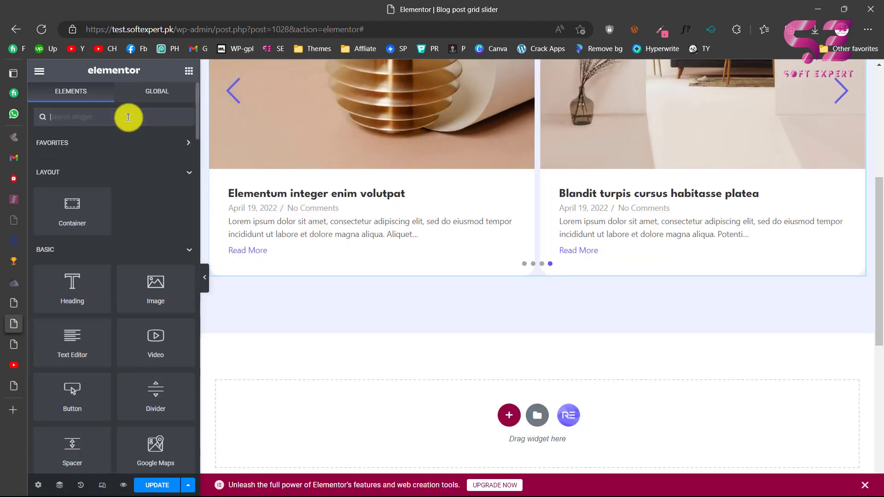
text(pos)
drag(73, 144, 286, 396)
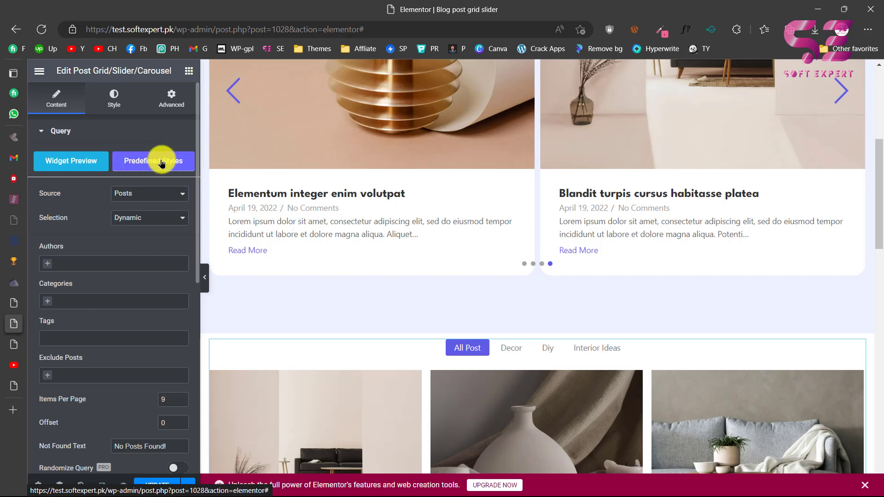
Insert the predefined Post Grid v1 design with its category filter tabs
click(161, 163)
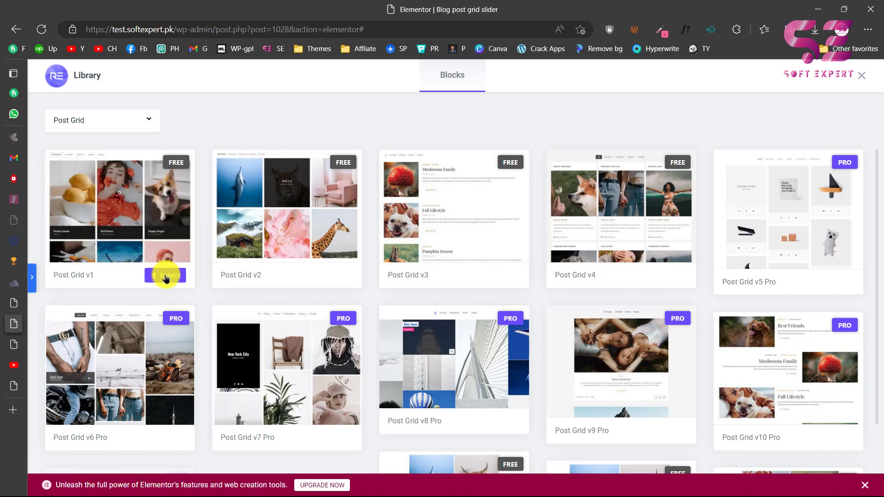
click(166, 276)
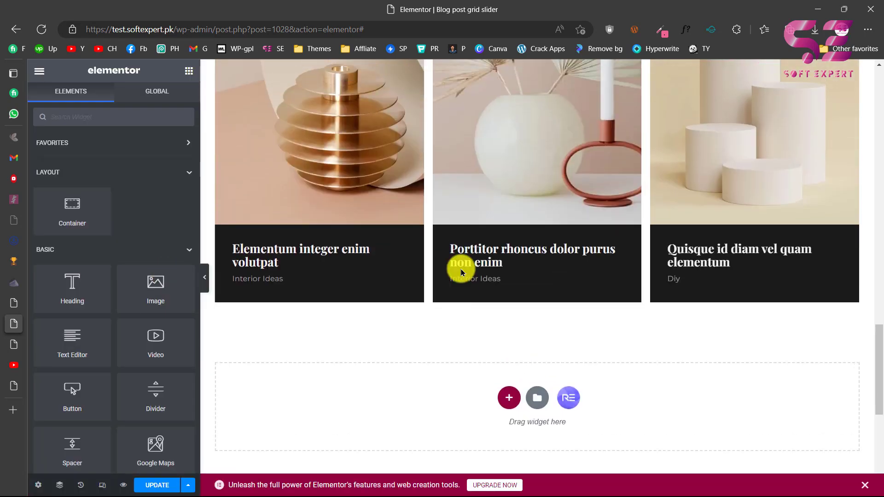
scroll(460, 270, up, 5)
scroll(540, 264, up, 5)
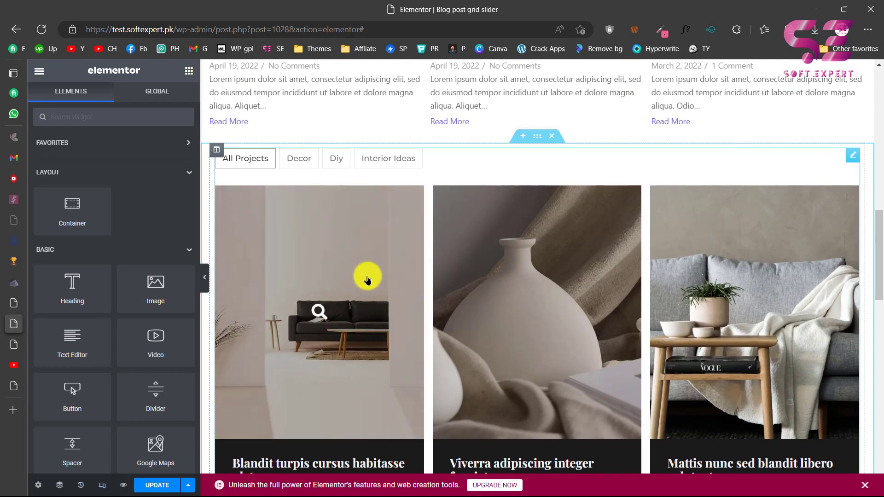
scroll(697, 330, down, 2)
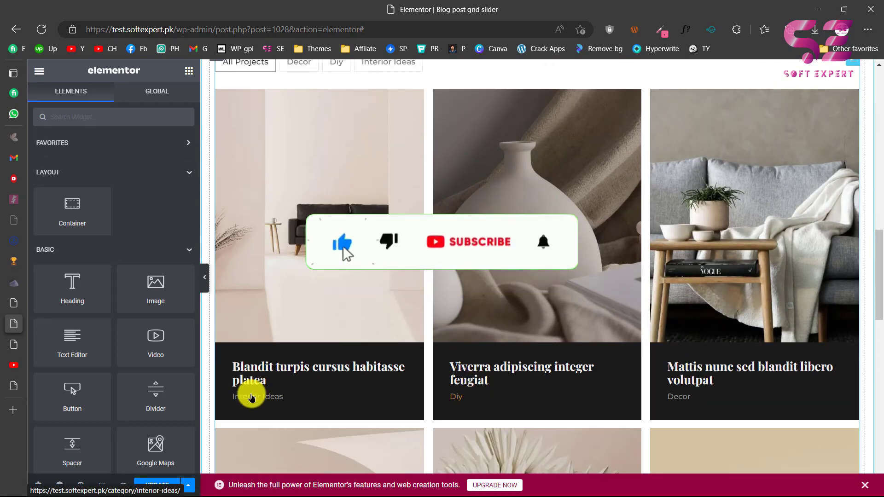
scroll(534, 407, down, 4)
scroll(469, 311, down, 7)
scroll(470, 311, up, 13)
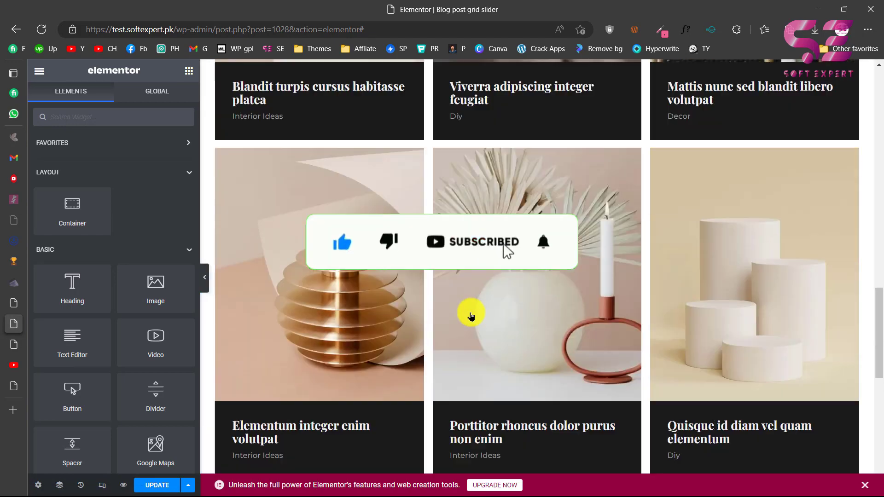
scroll(470, 316, up, 7)
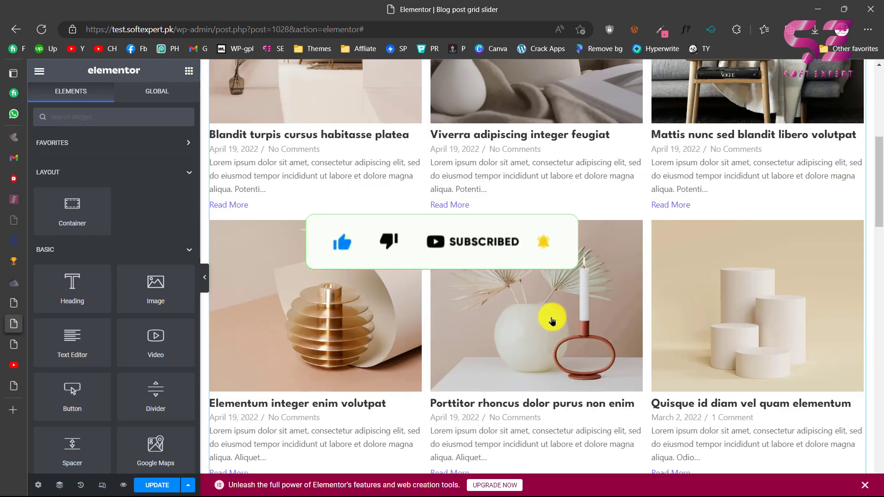